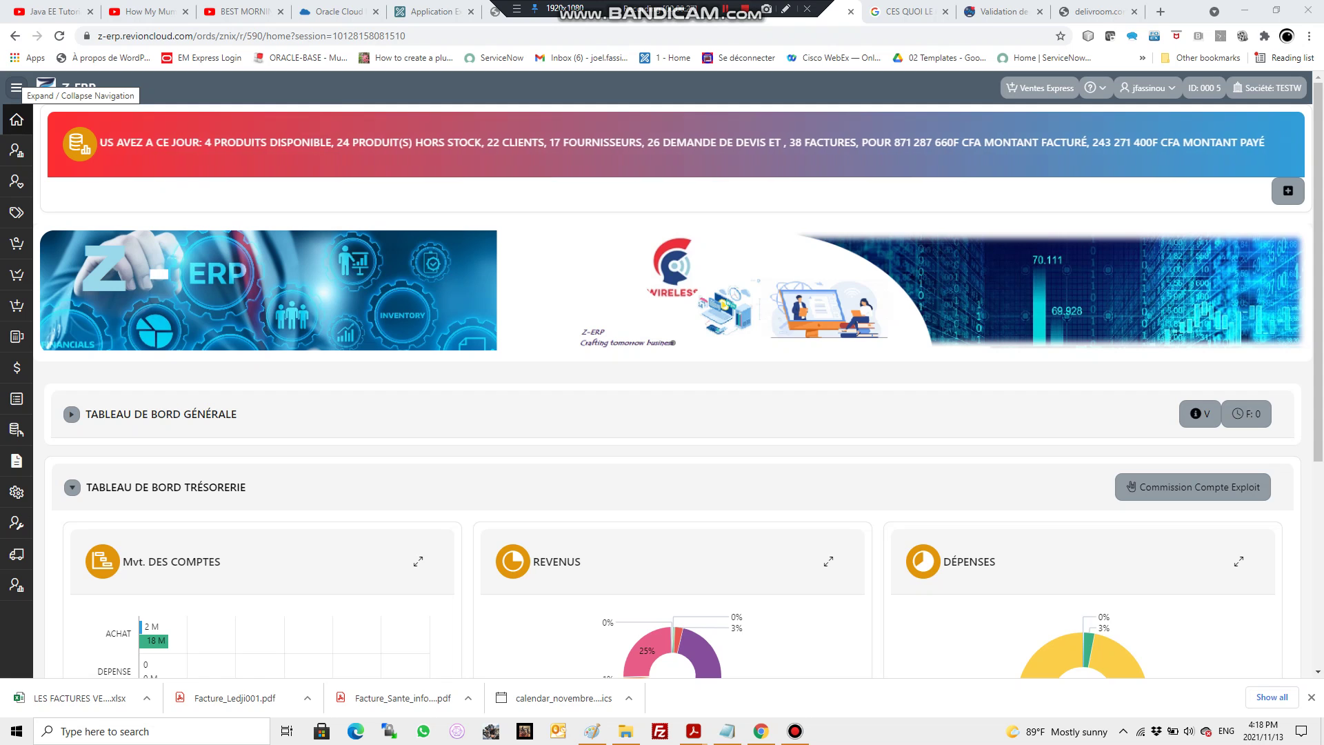
# Open the form for a new supplier, and return from it to the supplier list.
pyautogui.click(16, 88)
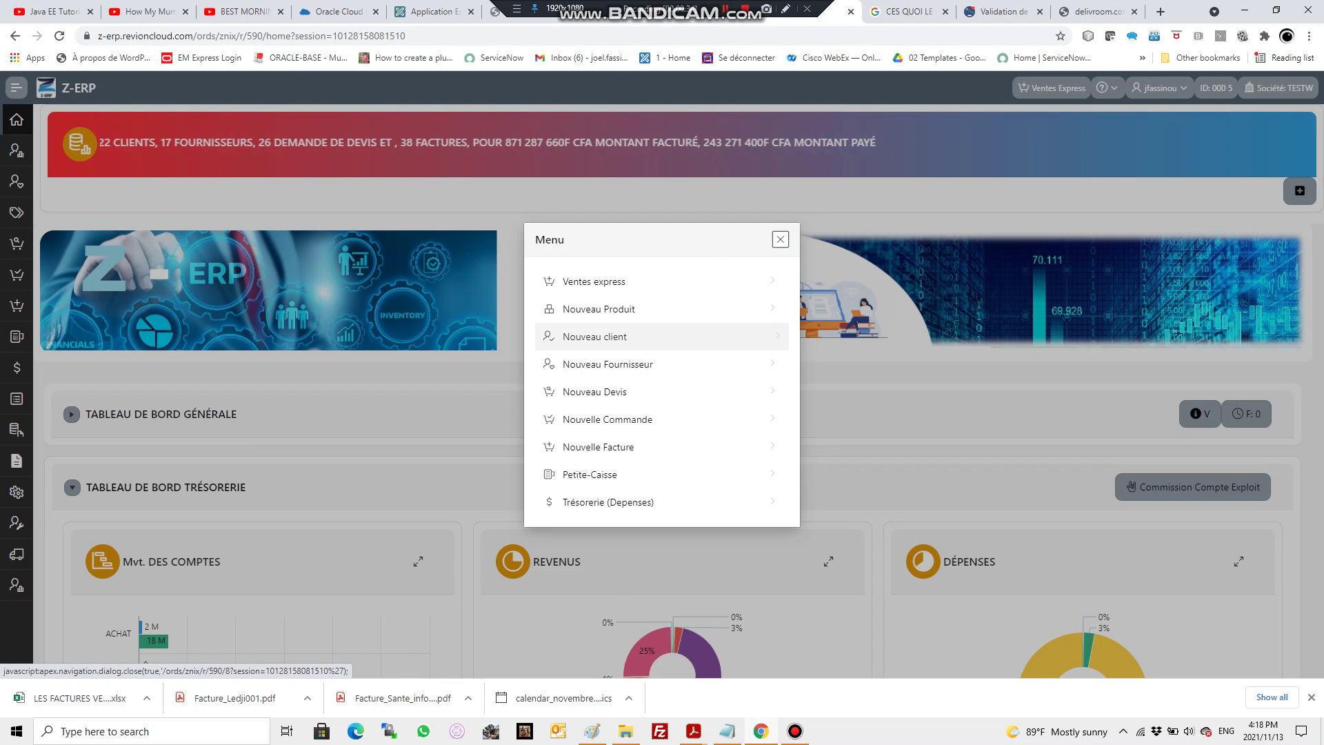
pyautogui.click(607, 364)
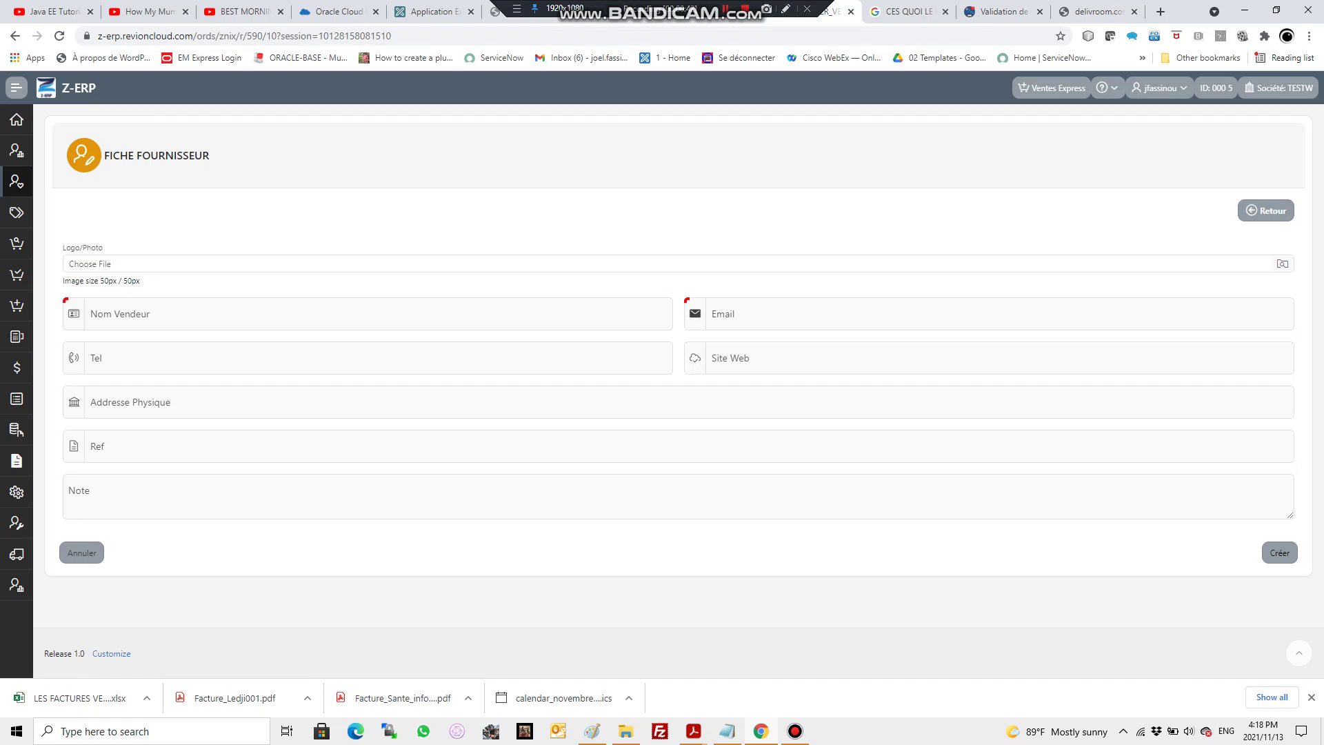
pyautogui.click(1266, 210)
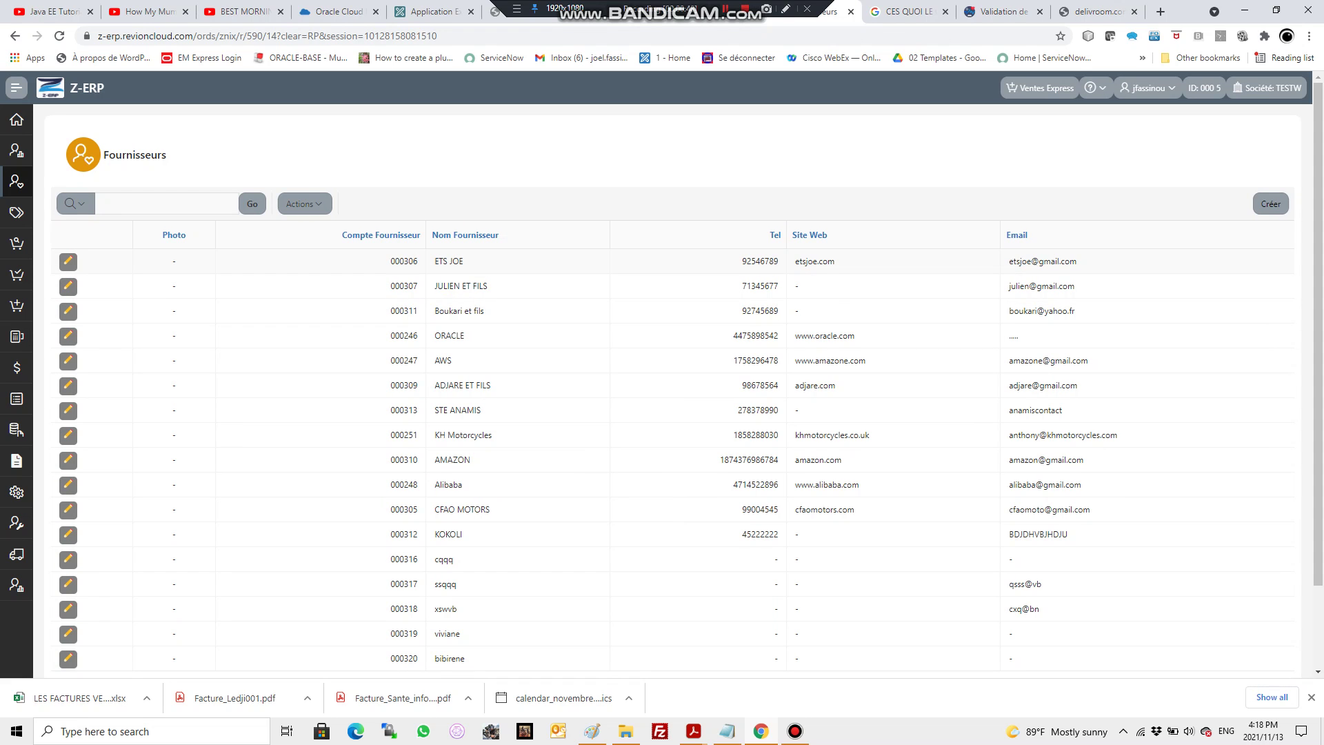
# Open the ETS JOE supplier record, examine each of its four collapsible sections, and return to the supplier list.
pyautogui.click(67, 261)
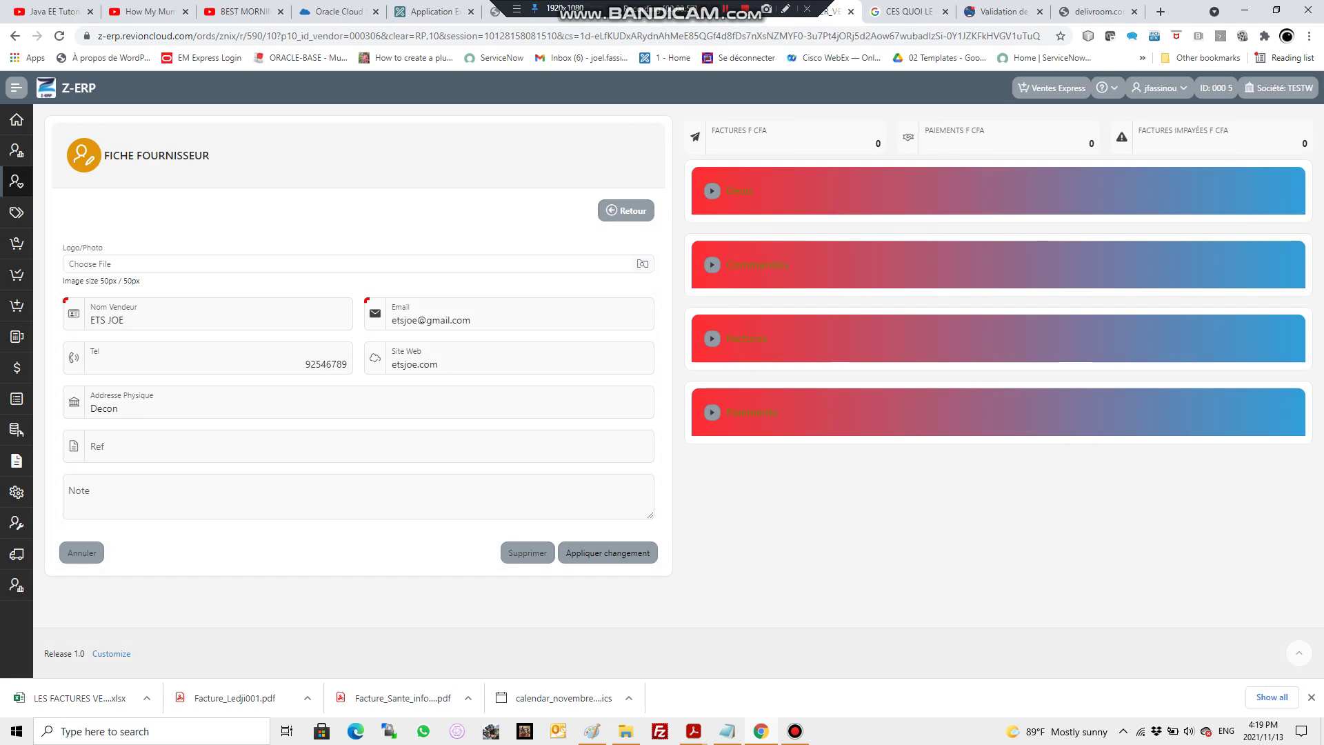
pyautogui.click(712, 191)
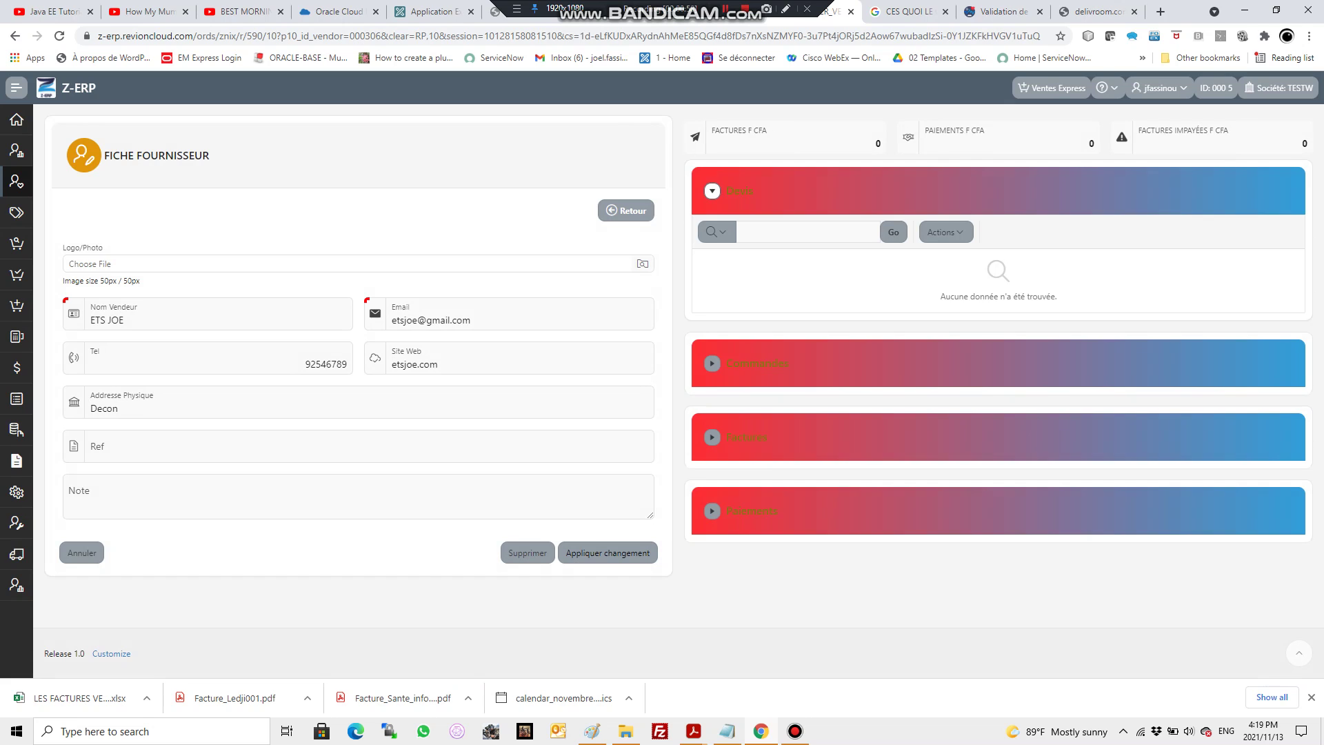
pyautogui.click(712, 191)
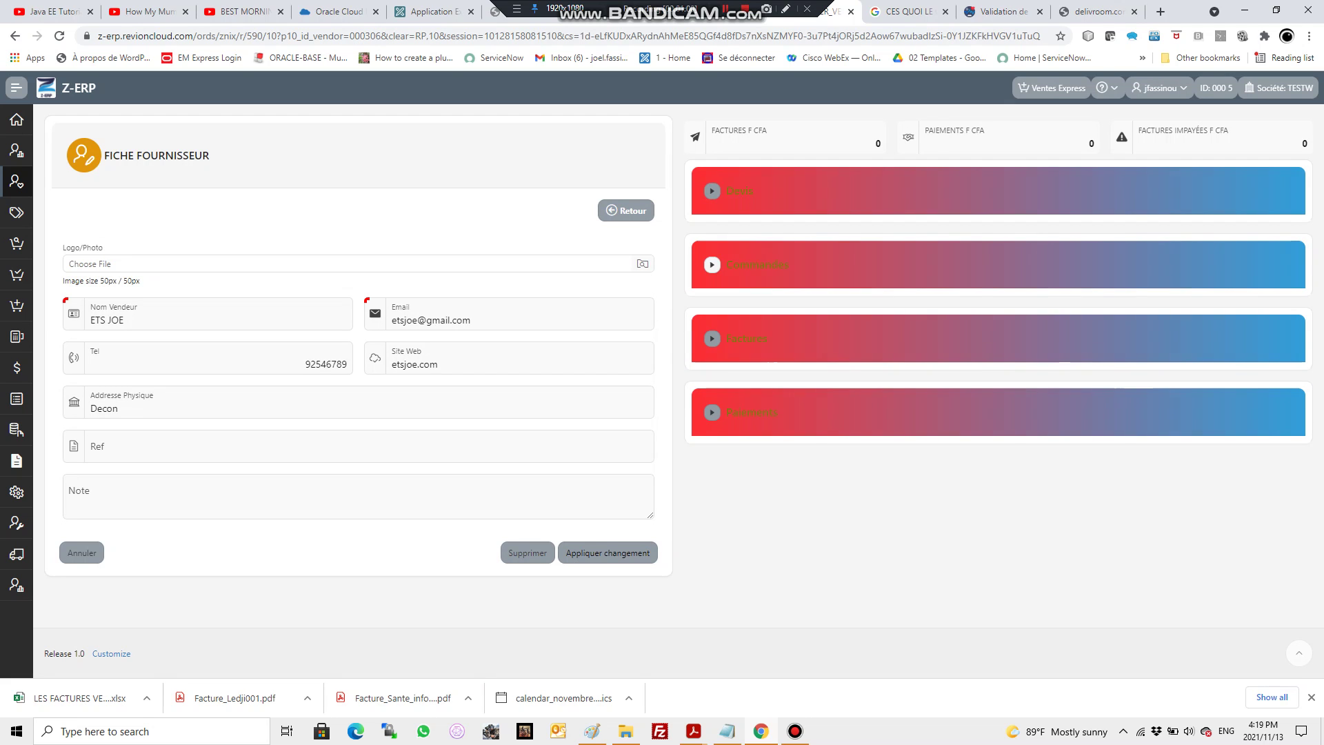
pyautogui.click(712, 264)
pyautogui.click(711, 265)
pyautogui.click(712, 338)
pyautogui.click(712, 339)
pyautogui.click(711, 412)
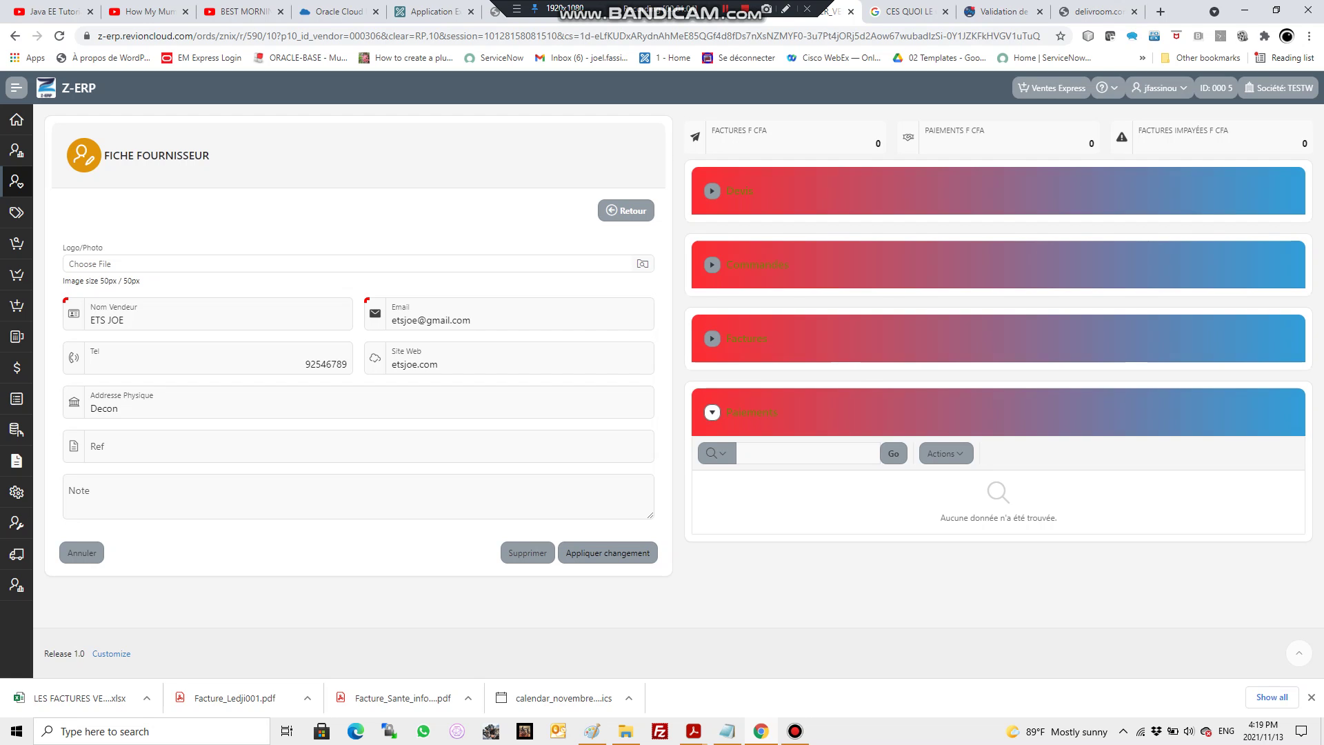
pyautogui.click(712, 413)
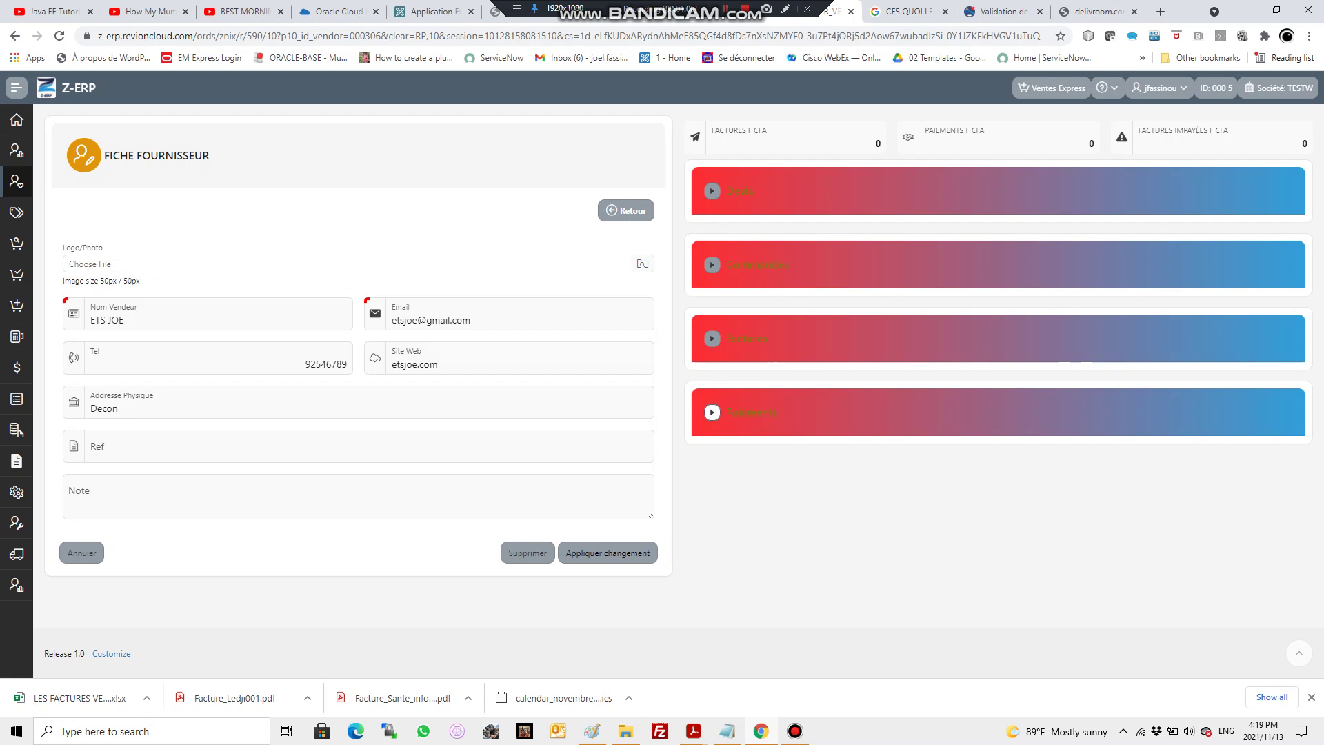
pyautogui.click(626, 210)
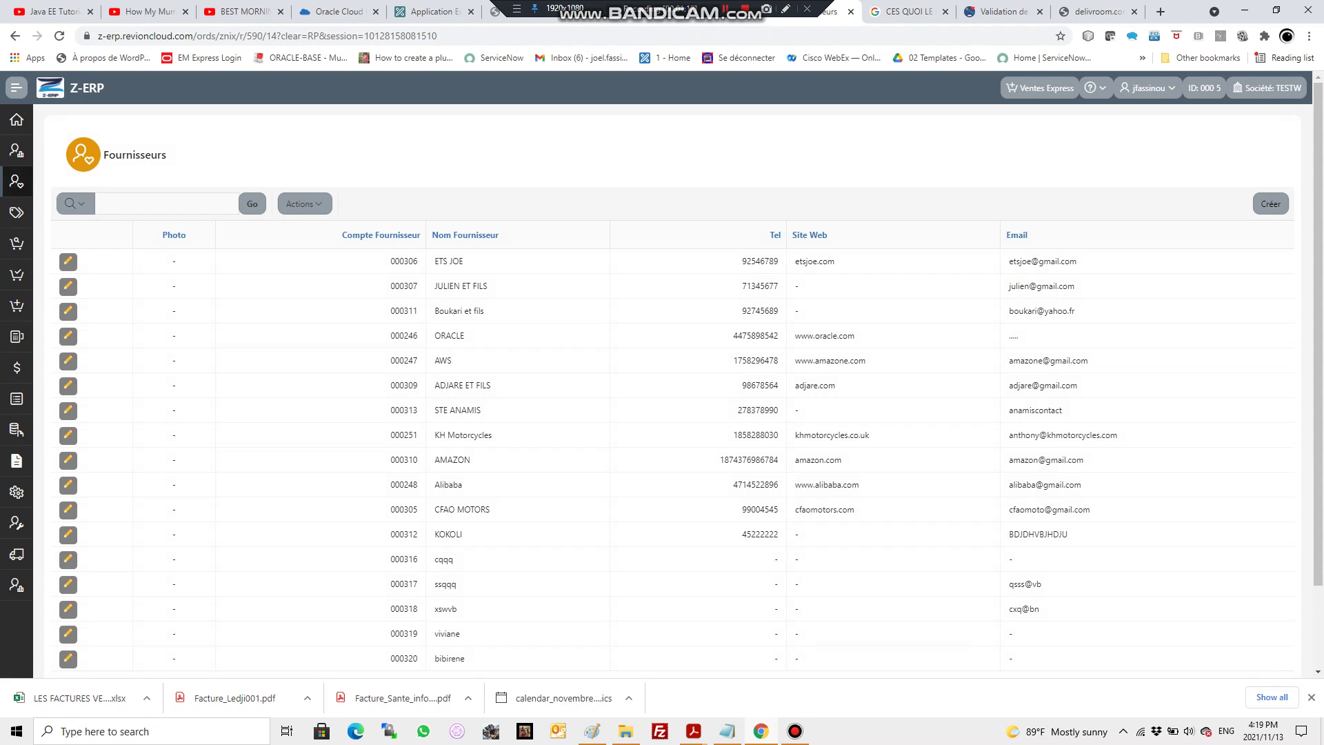
# Start a new order of type VENTES from the client sales orders on the Commandes page.
pyautogui.click(16, 87)
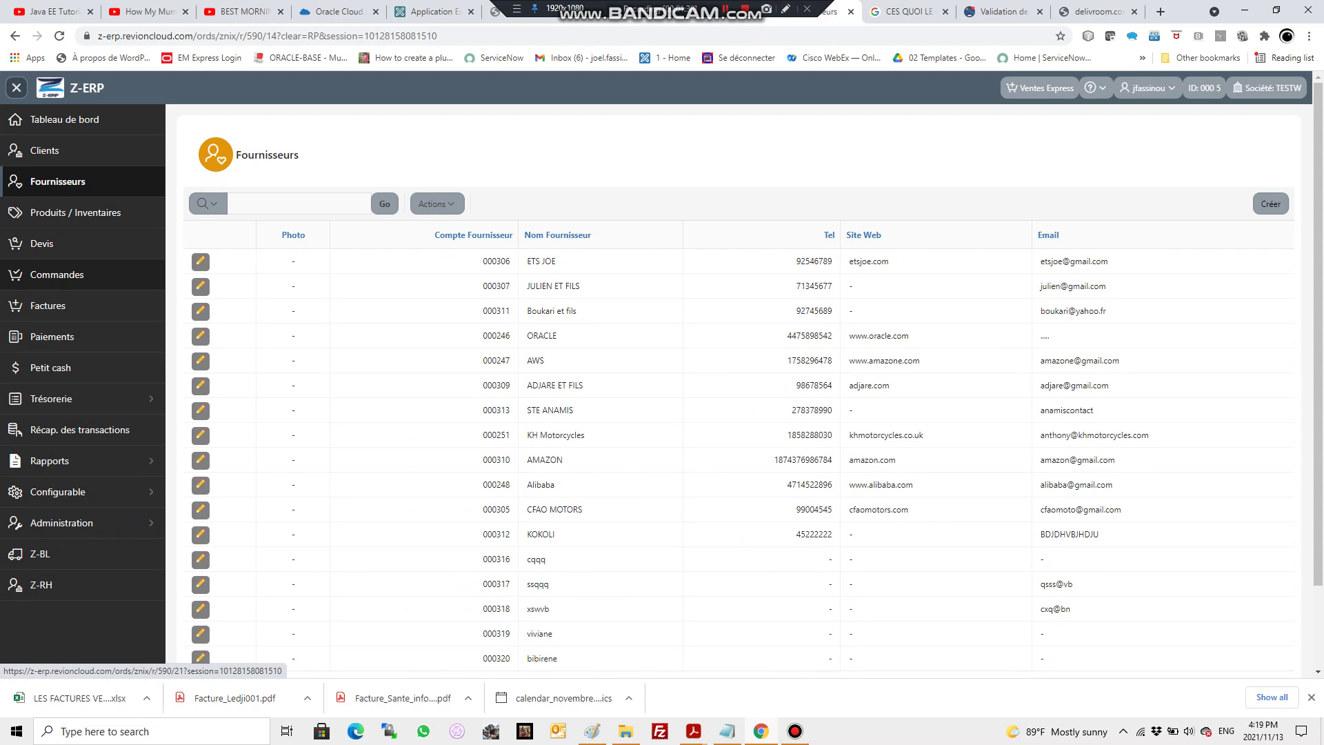
pyautogui.click(56, 275)
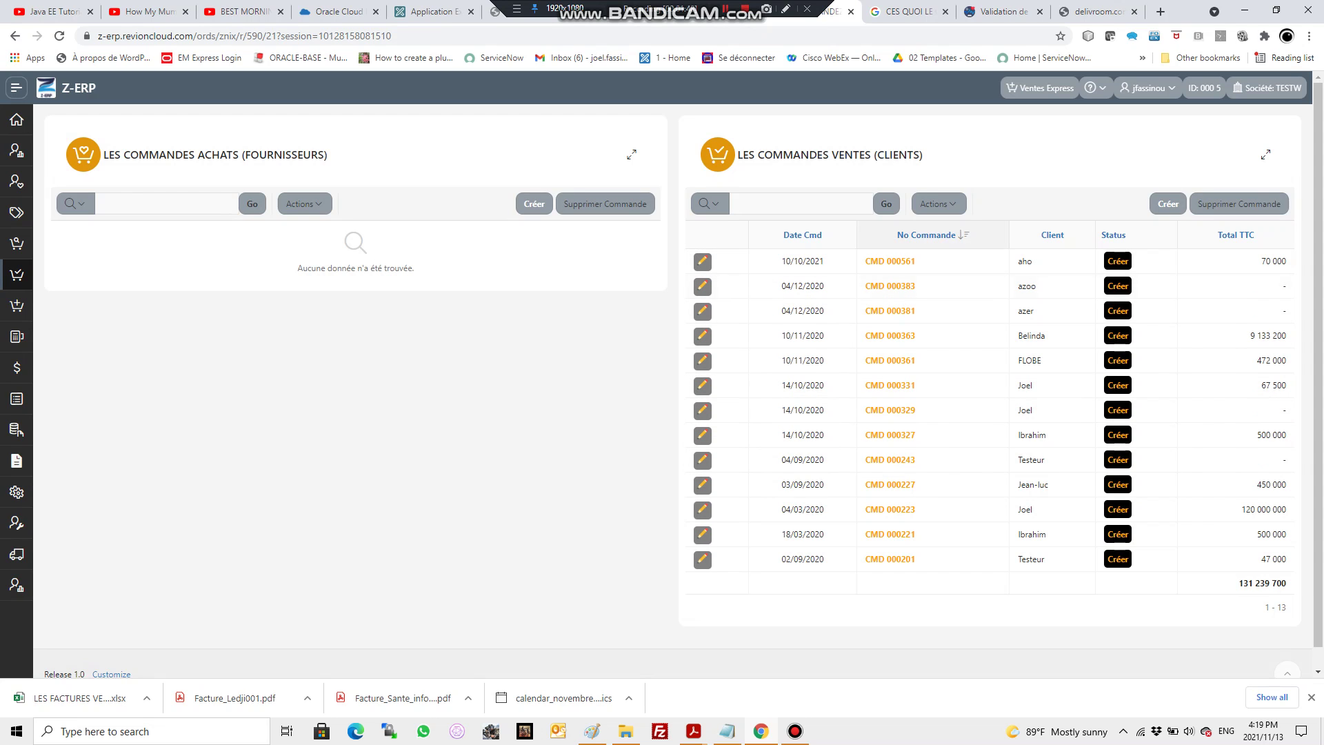
pyautogui.click(1168, 203)
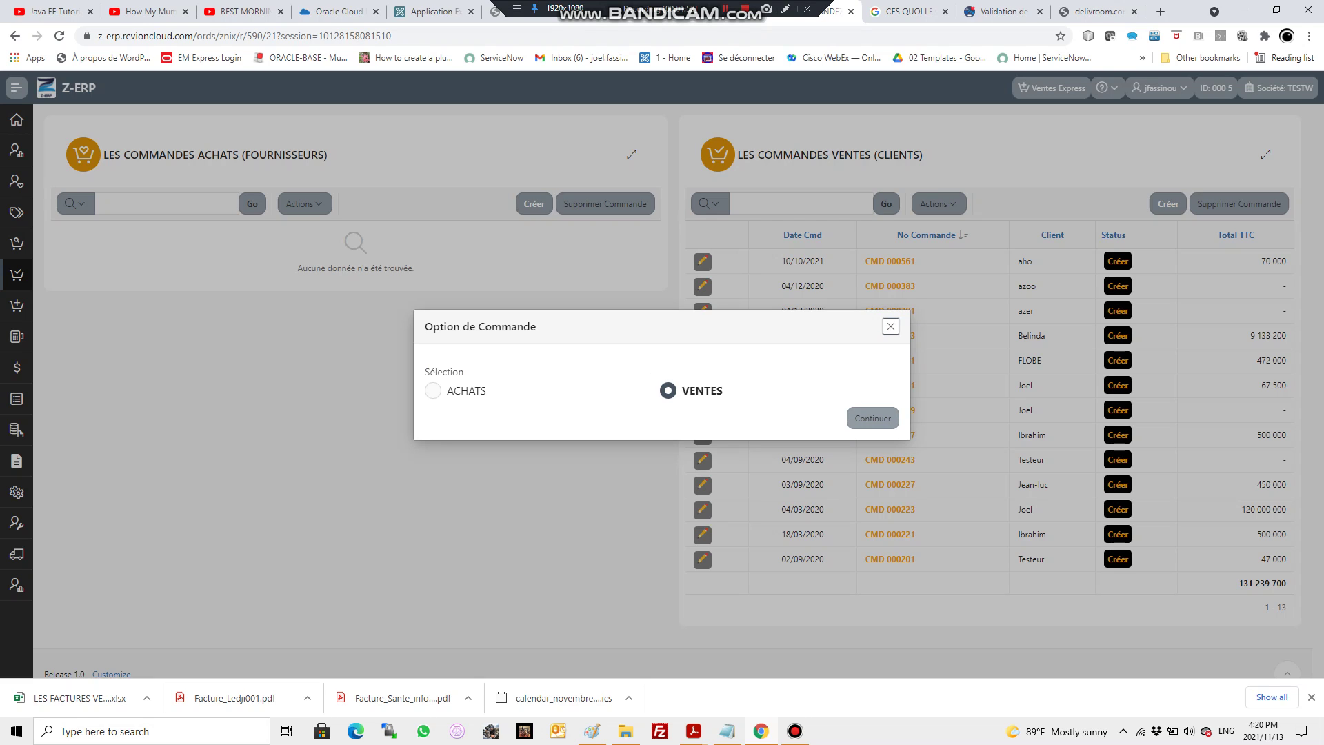
pyautogui.click(873, 419)
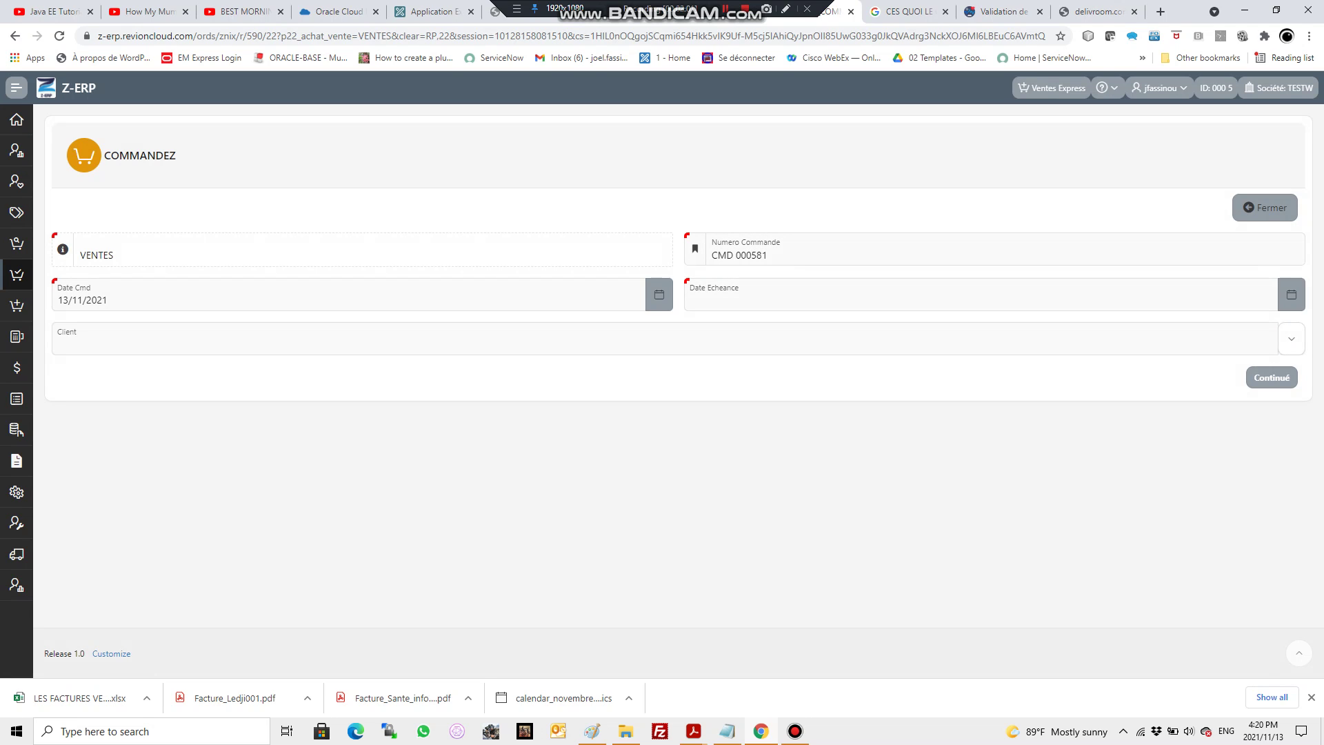
# Assign the second listed client to the order, set its due date to 30/11/2021, and create it.
pyautogui.click(1292, 339)
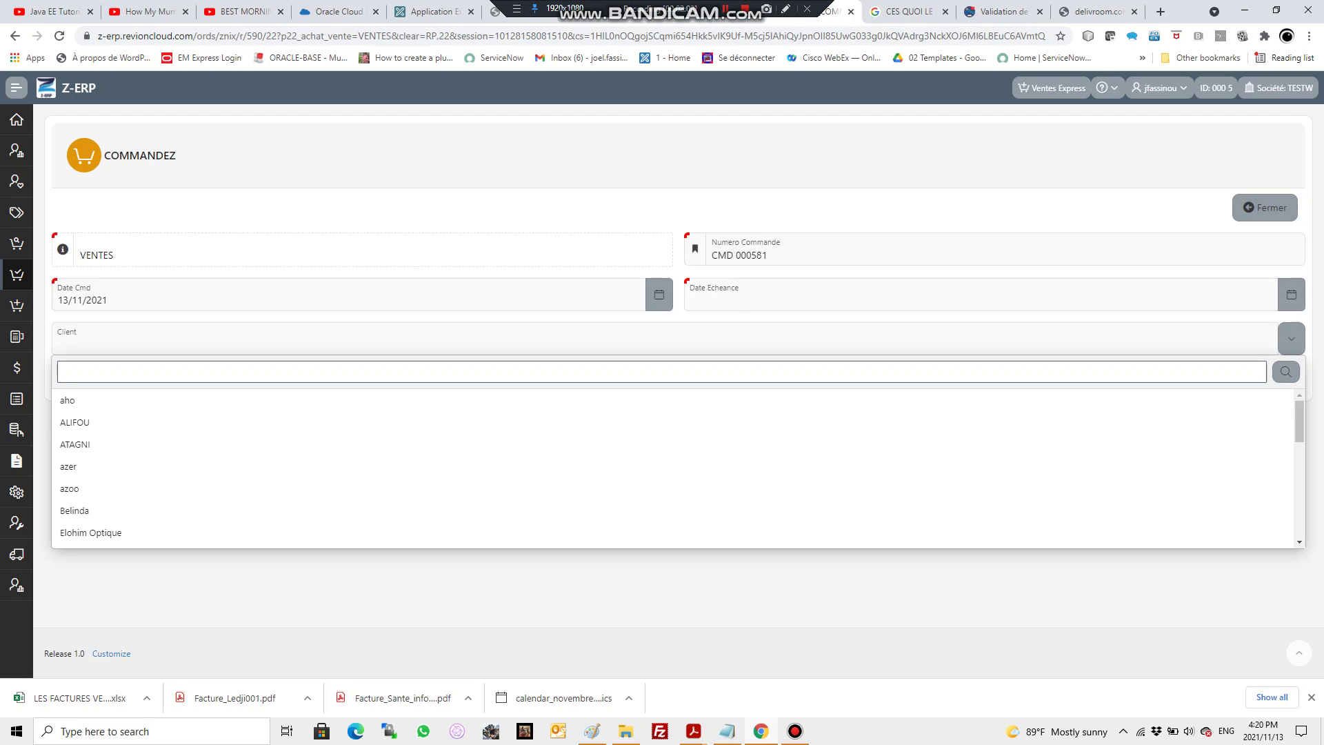
pyautogui.click(76, 422)
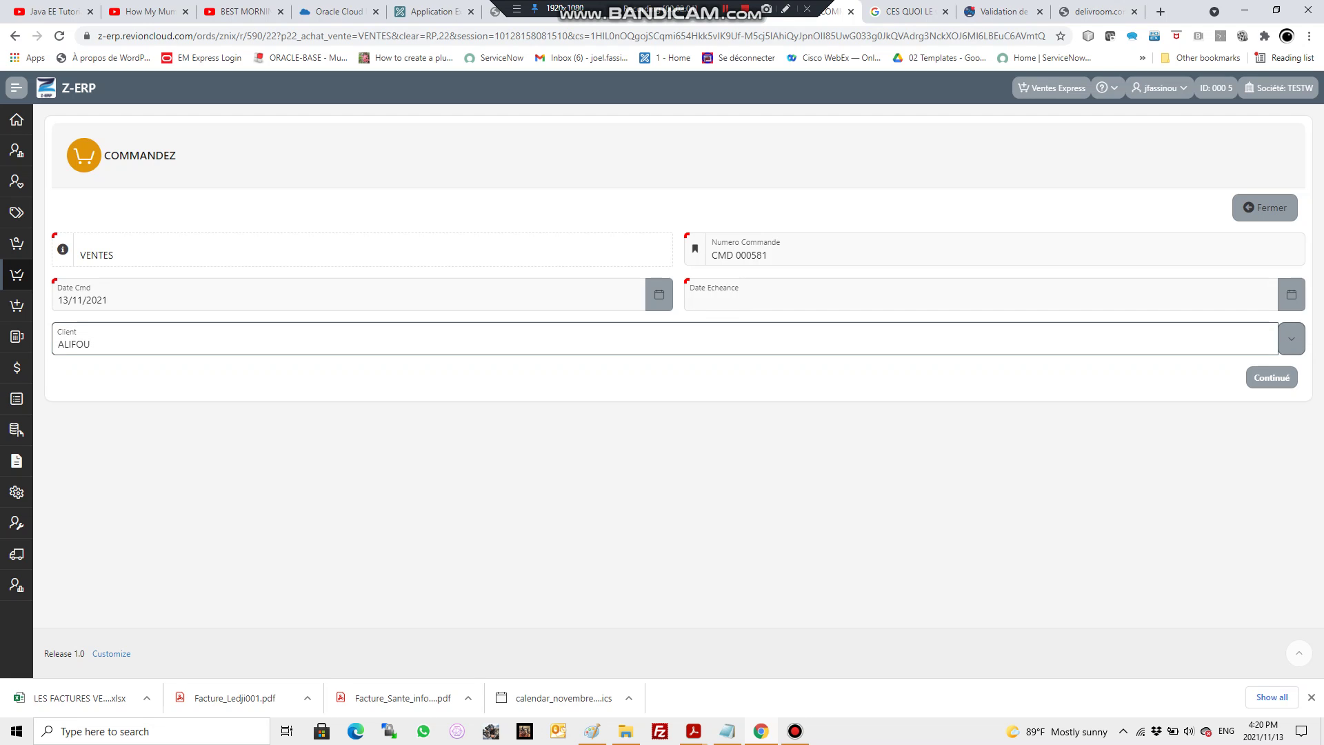
pyautogui.click(1292, 295)
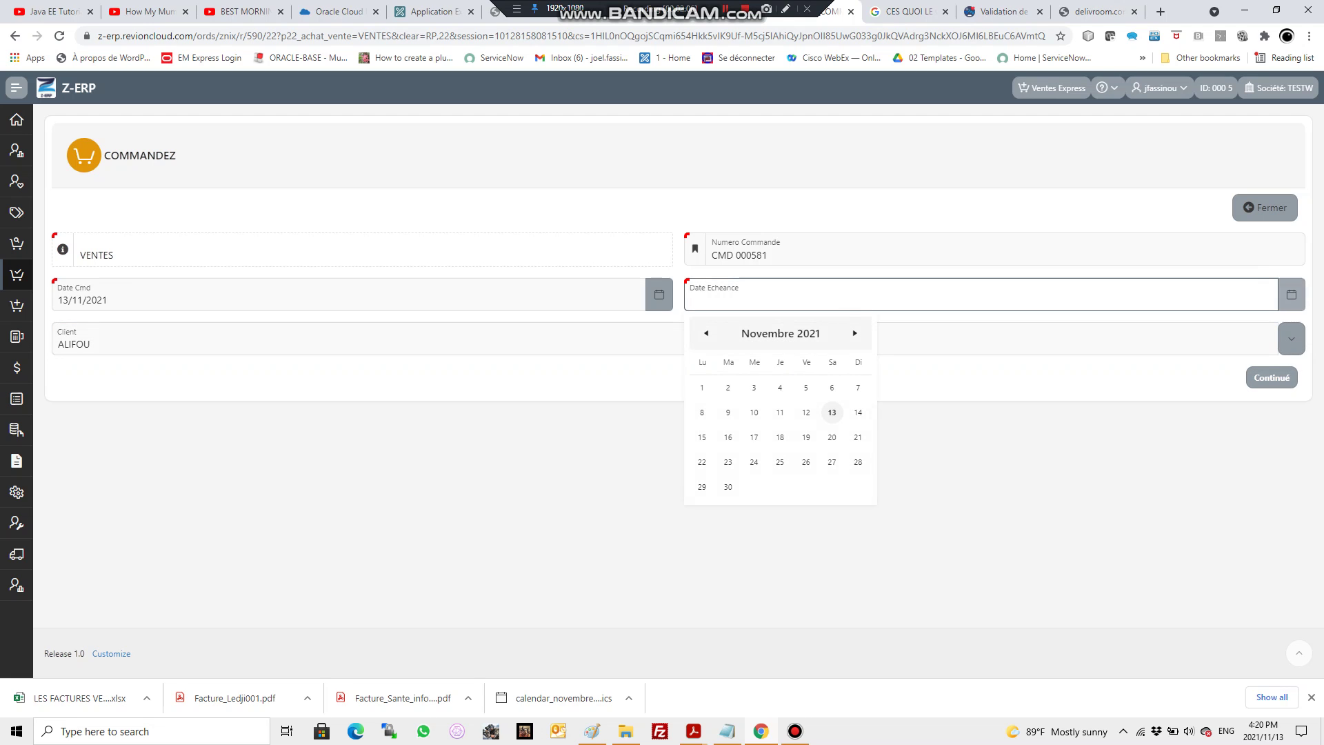
pyautogui.click(727, 487)
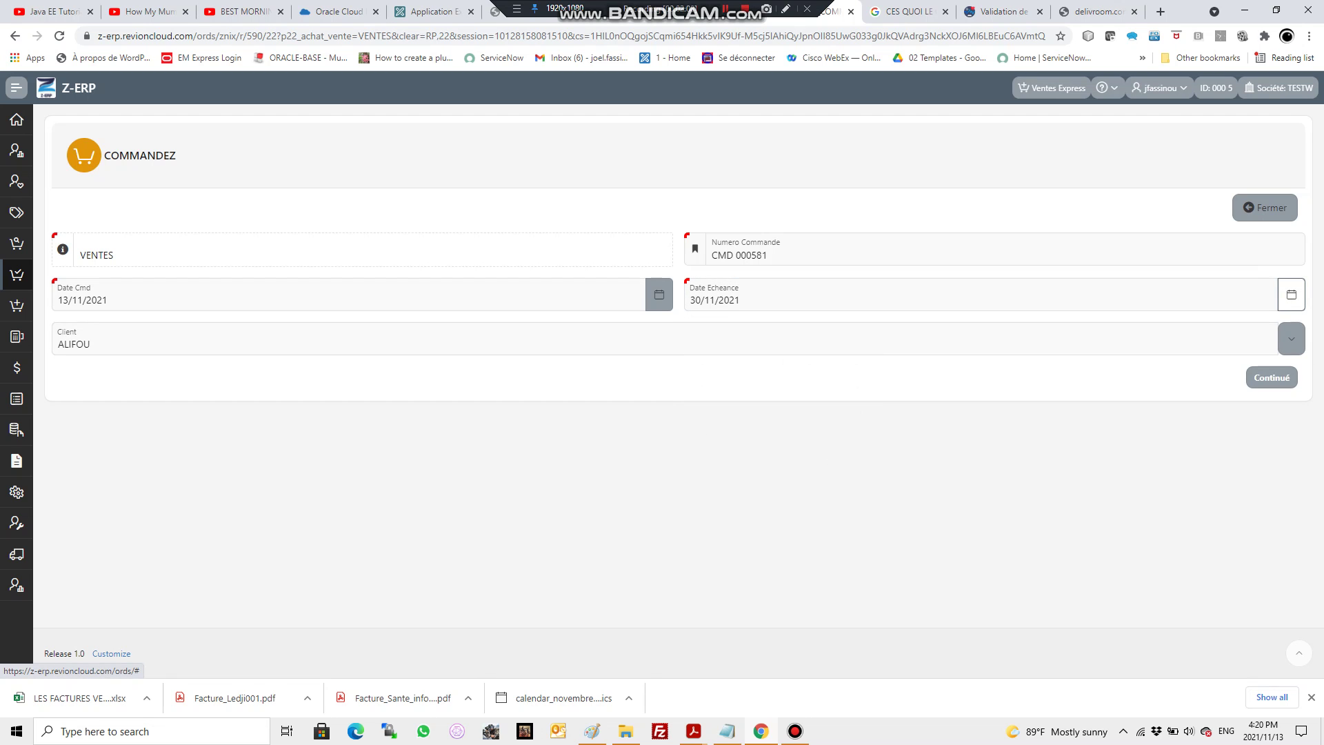
pyautogui.click(1272, 378)
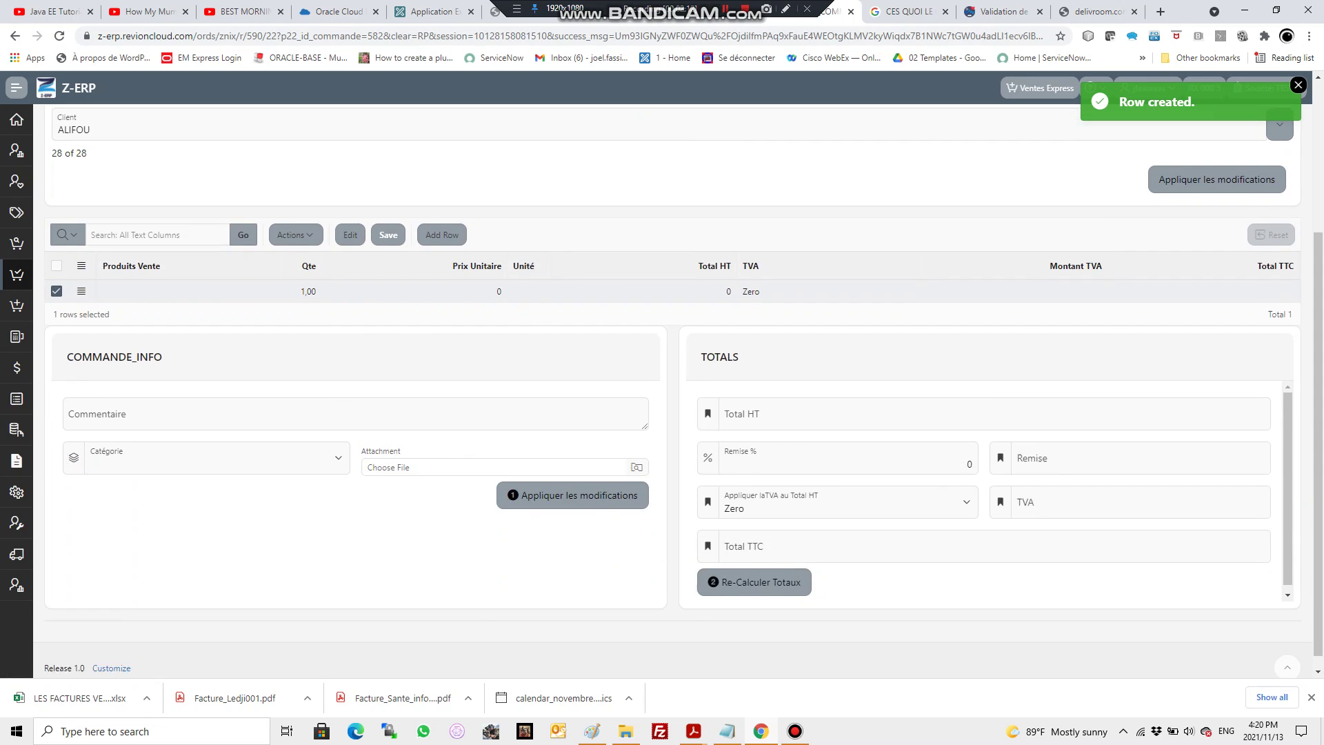
# Set the product of the order's first line to azigbo.
pyautogui.scroll(-1, 673, 391)
pyautogui.doubleClick(181, 276)
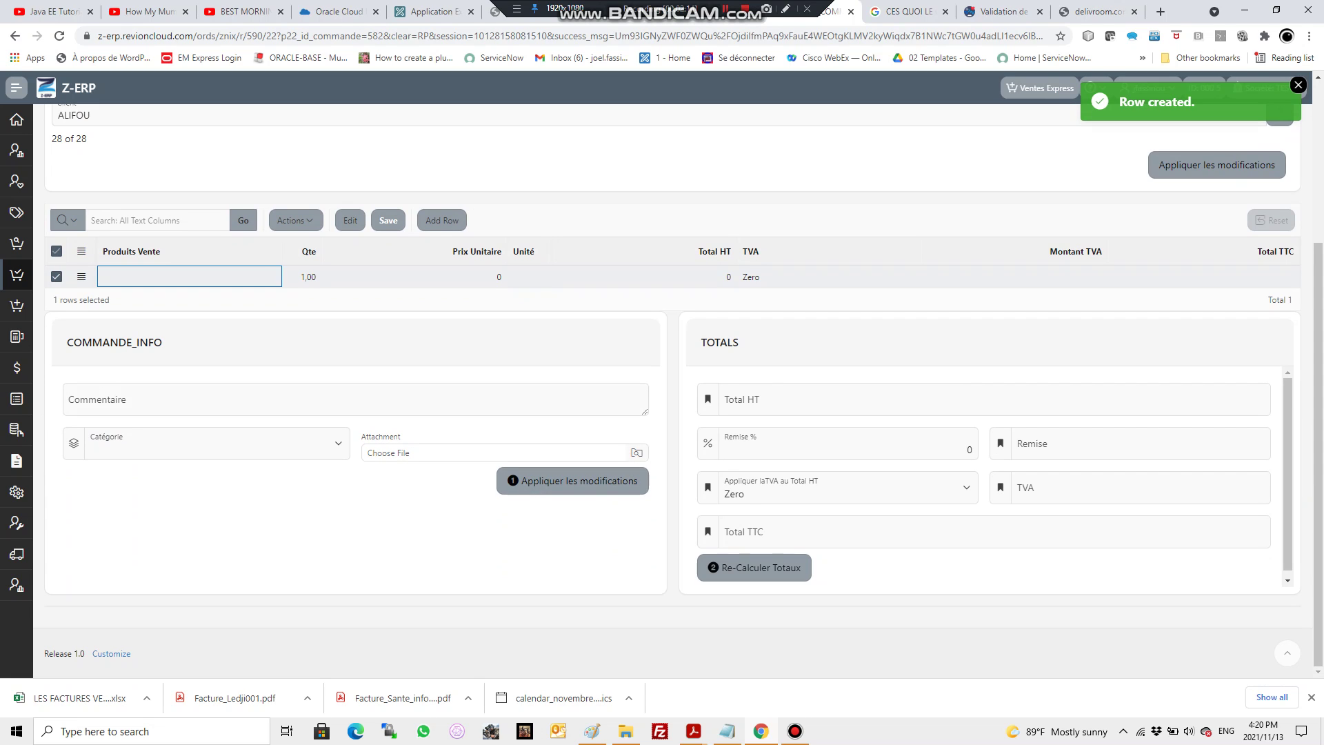
pyautogui.click(274, 277)
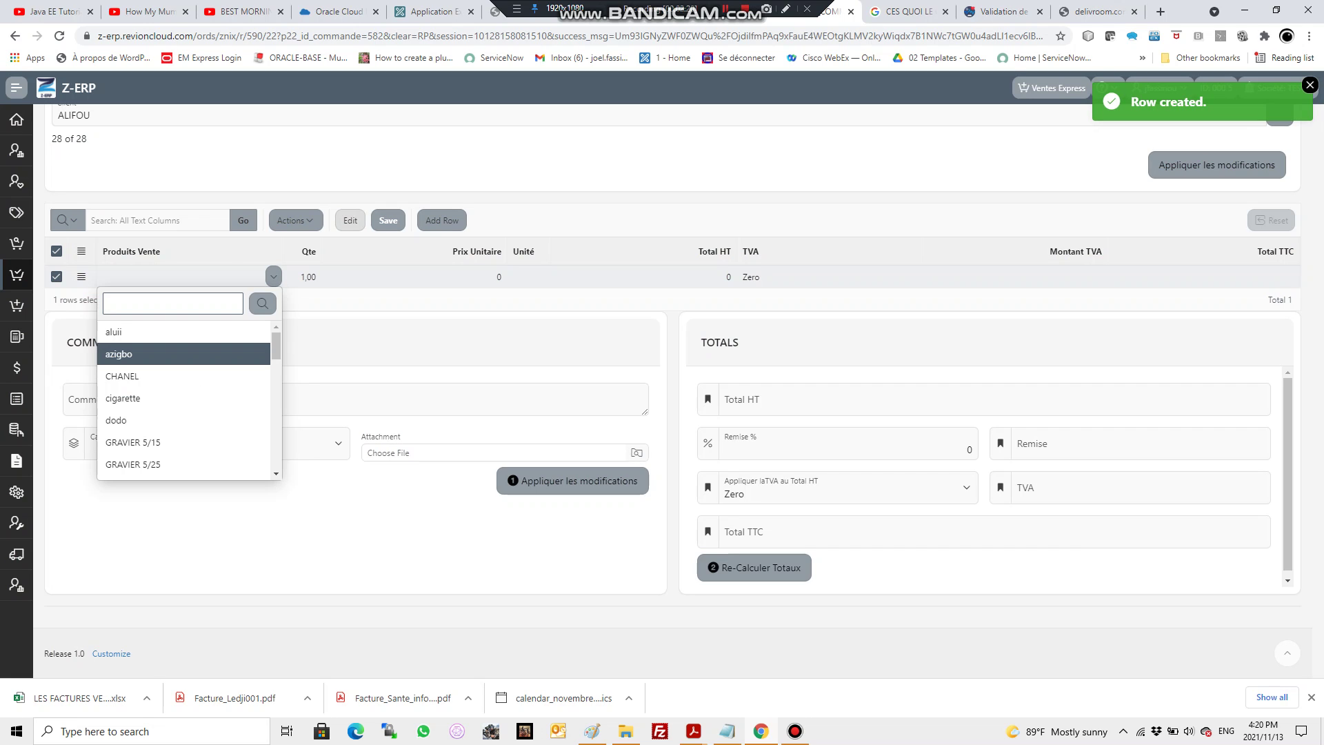
pyautogui.click(119, 354)
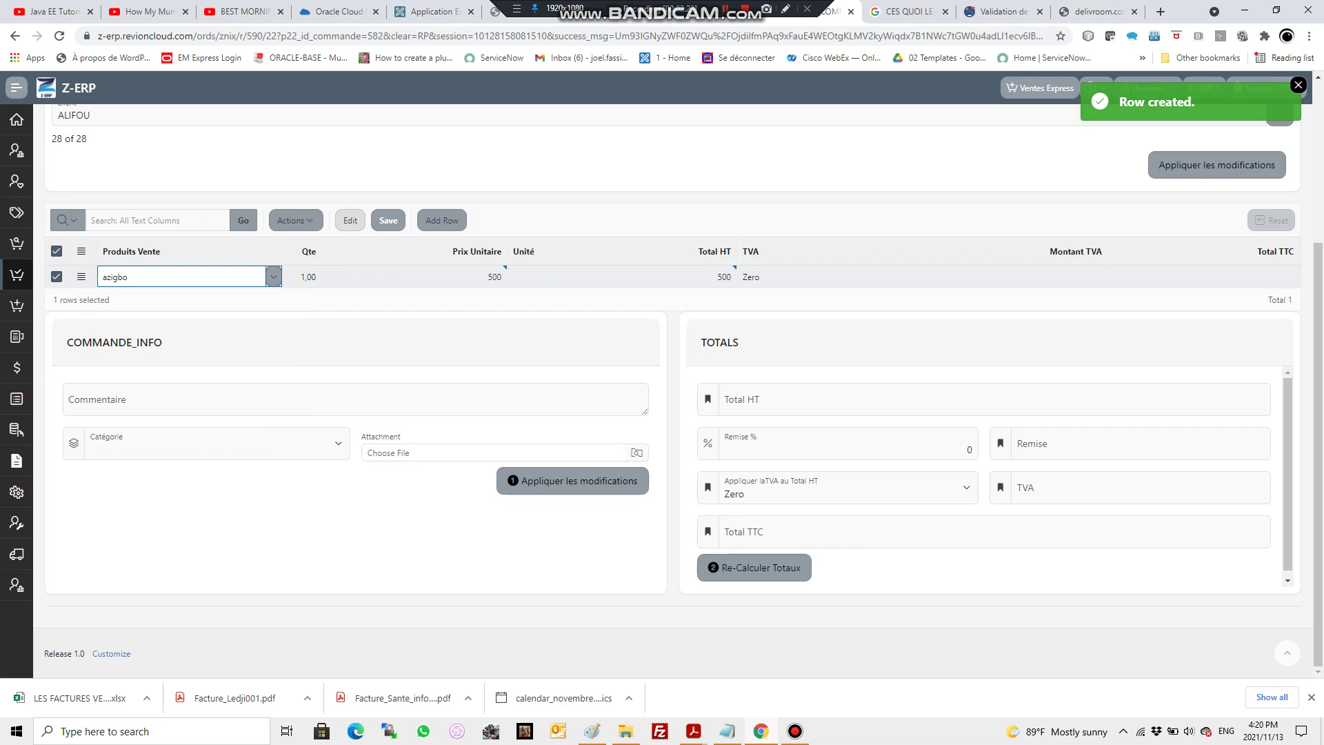
# Add two more lines to the order for the products cigarette and dodo.
pyautogui.click(442, 220)
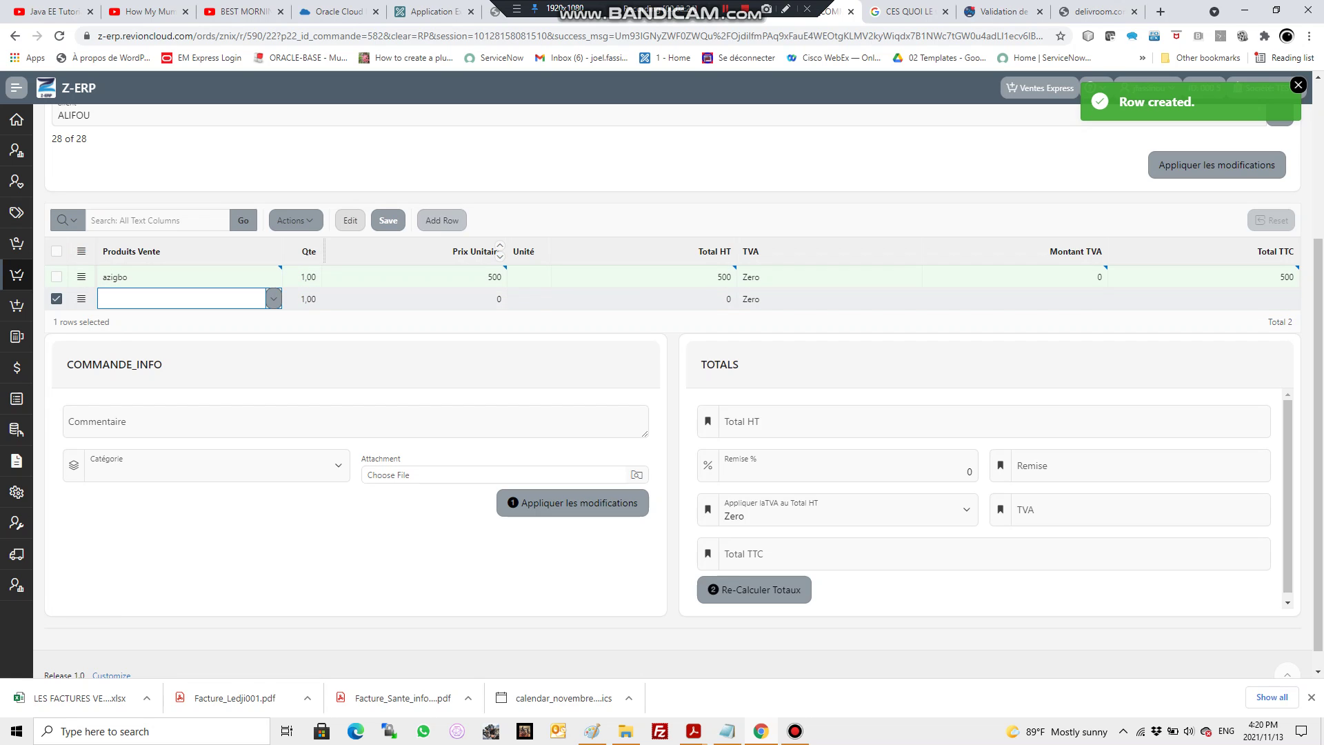
pyautogui.click(273, 298)
pyautogui.click(124, 398)
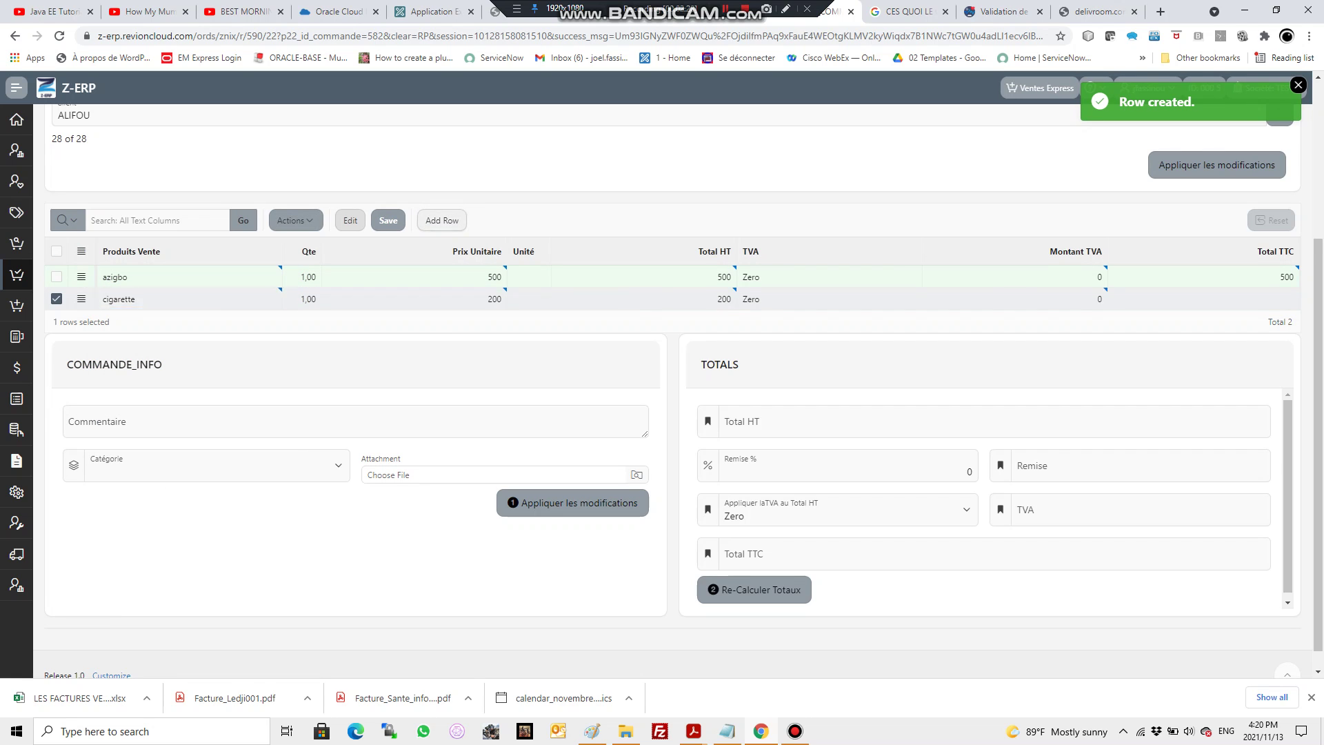
pyautogui.click(273, 320)
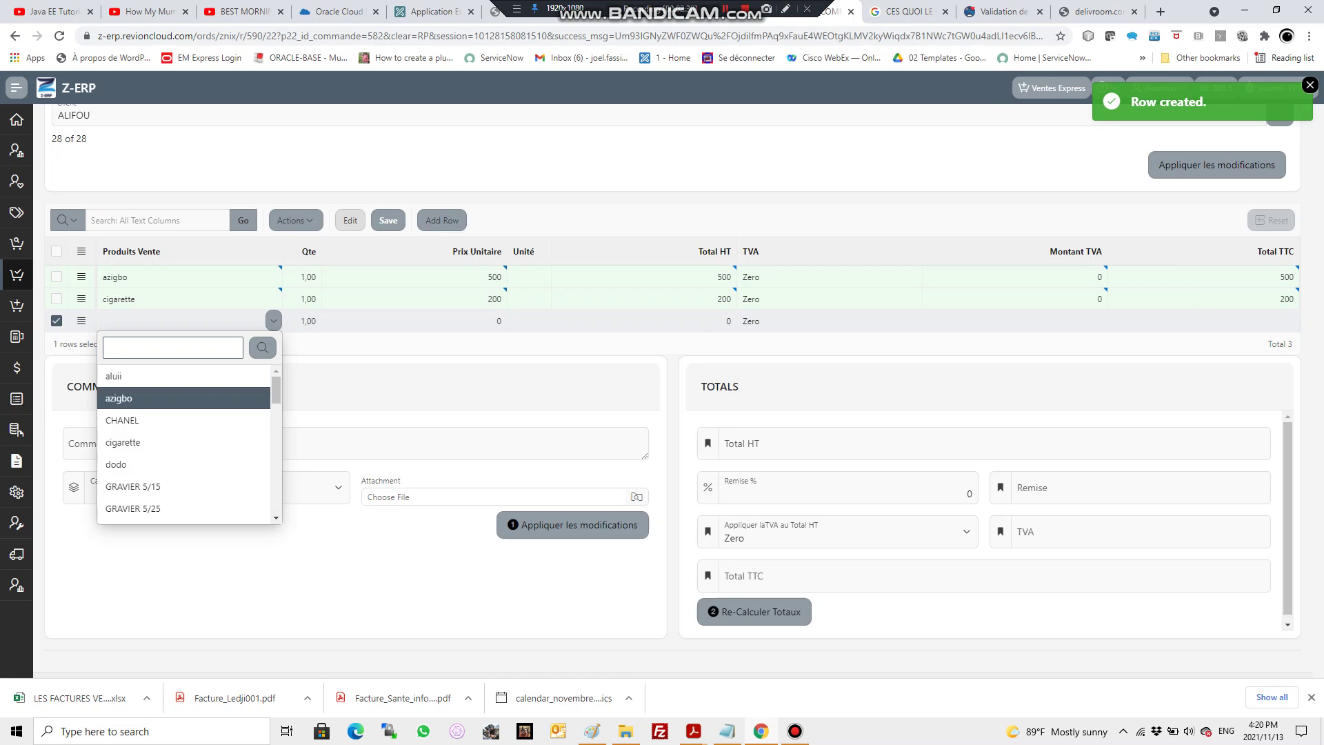
pyautogui.click(116, 464)
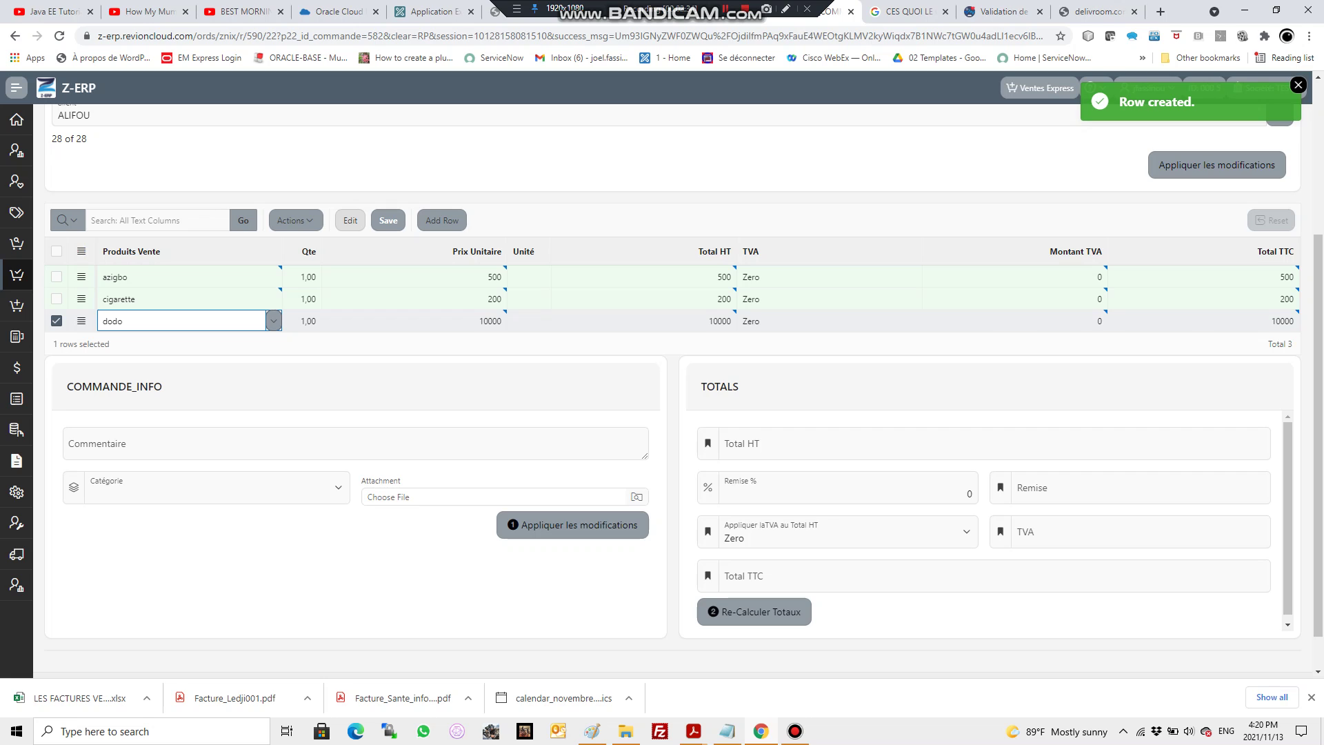
# Set the order's category to VENTE DE PARFUM in the order information.
pyautogui.click(207, 488)
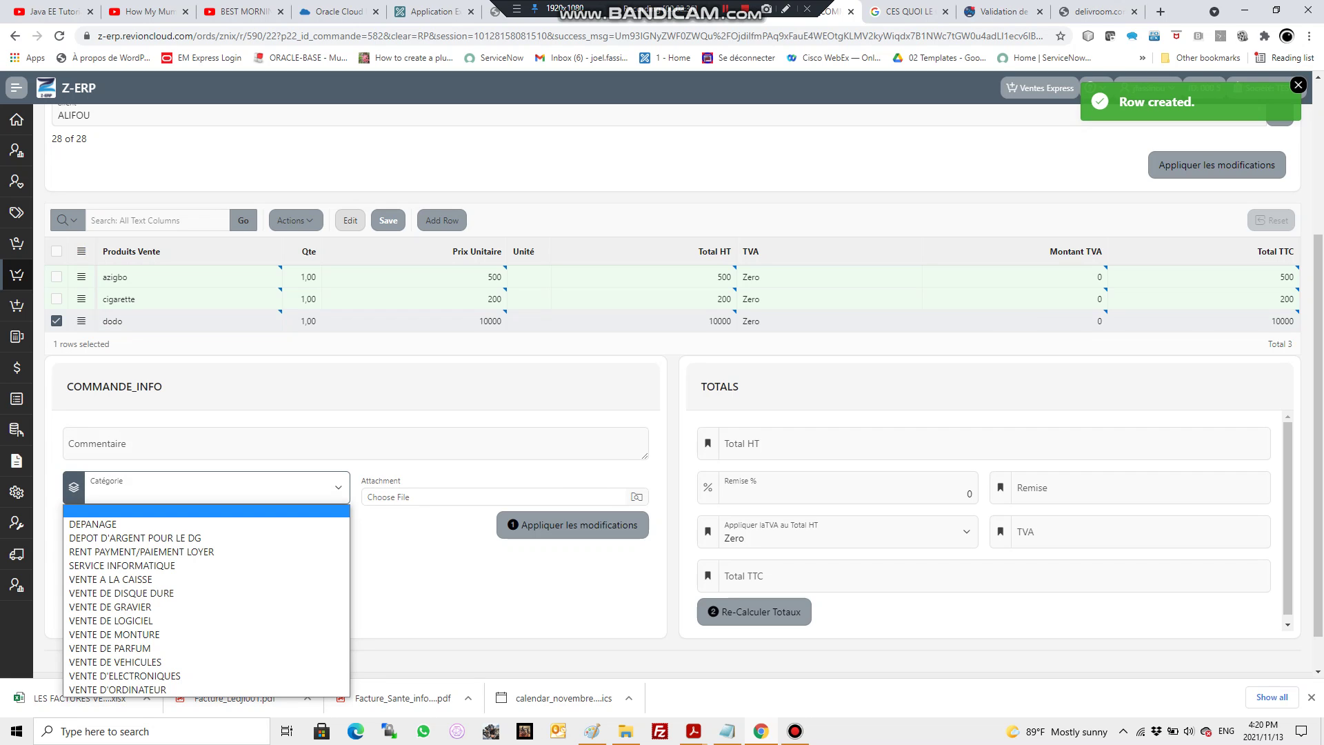
pyautogui.press('Down')
pyautogui.press('Down')
pyautogui.press('Down')
pyautogui.press('Down')
pyautogui.press('Down')
pyautogui.press('Down')
pyautogui.press('Down')
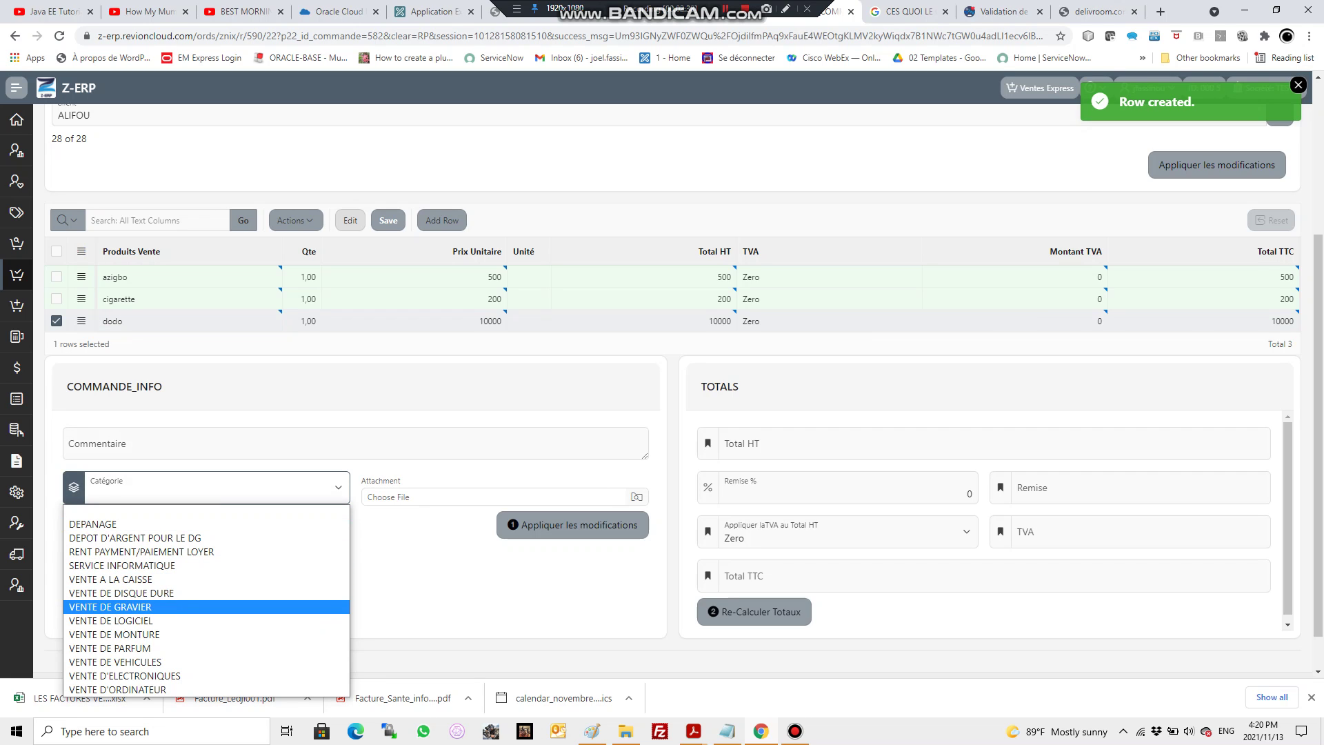
pyautogui.press('Down')
pyautogui.press('Down')
pyautogui.press('Down')
pyautogui.press('Return')
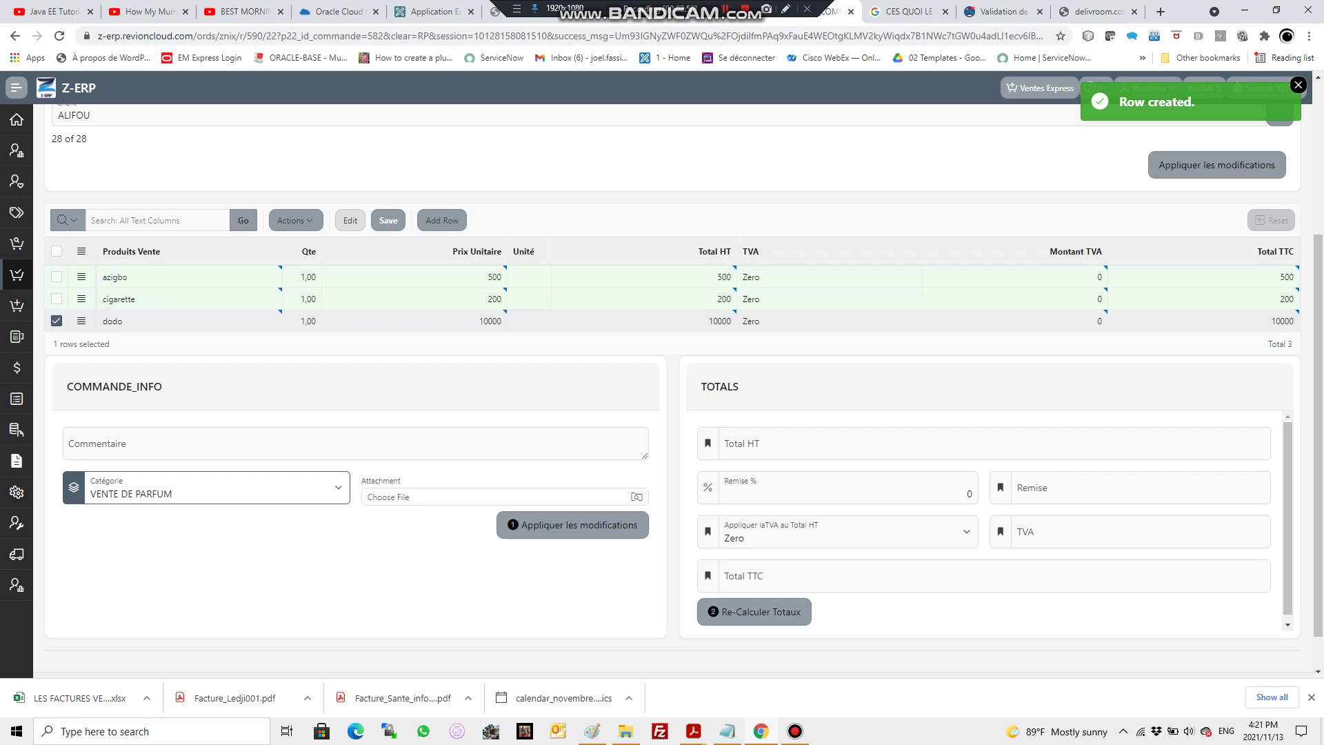
# Leave the order without saving its pending changes and go to the Factures page.
pyautogui.scroll(4, 662, 380)
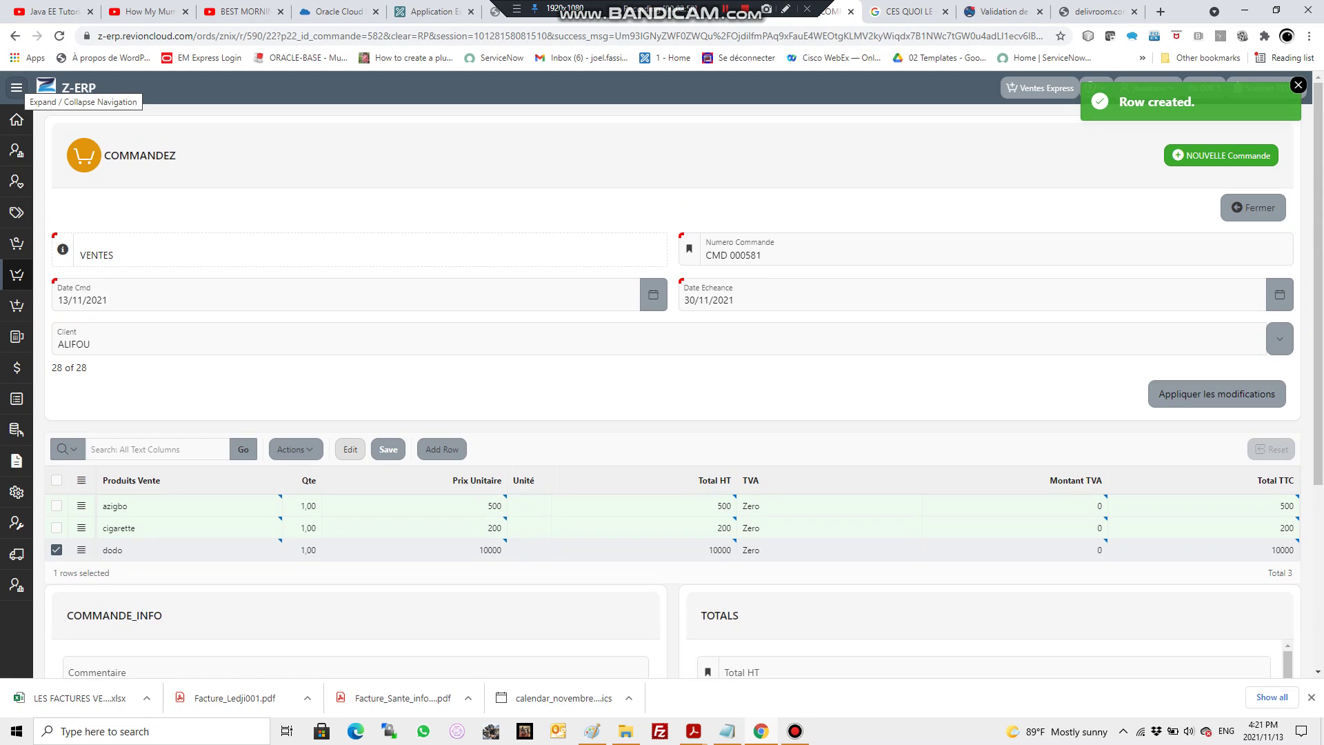
pyautogui.click(17, 88)
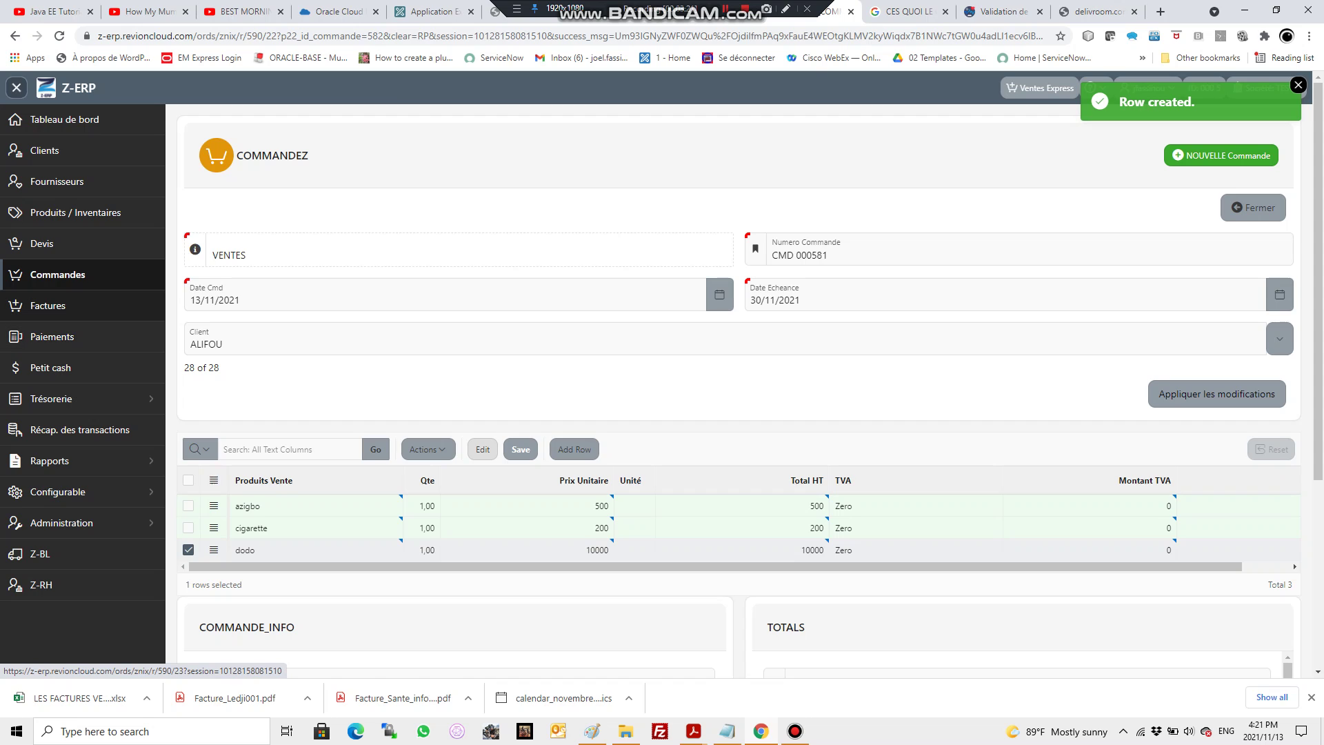
pyautogui.click(48, 306)
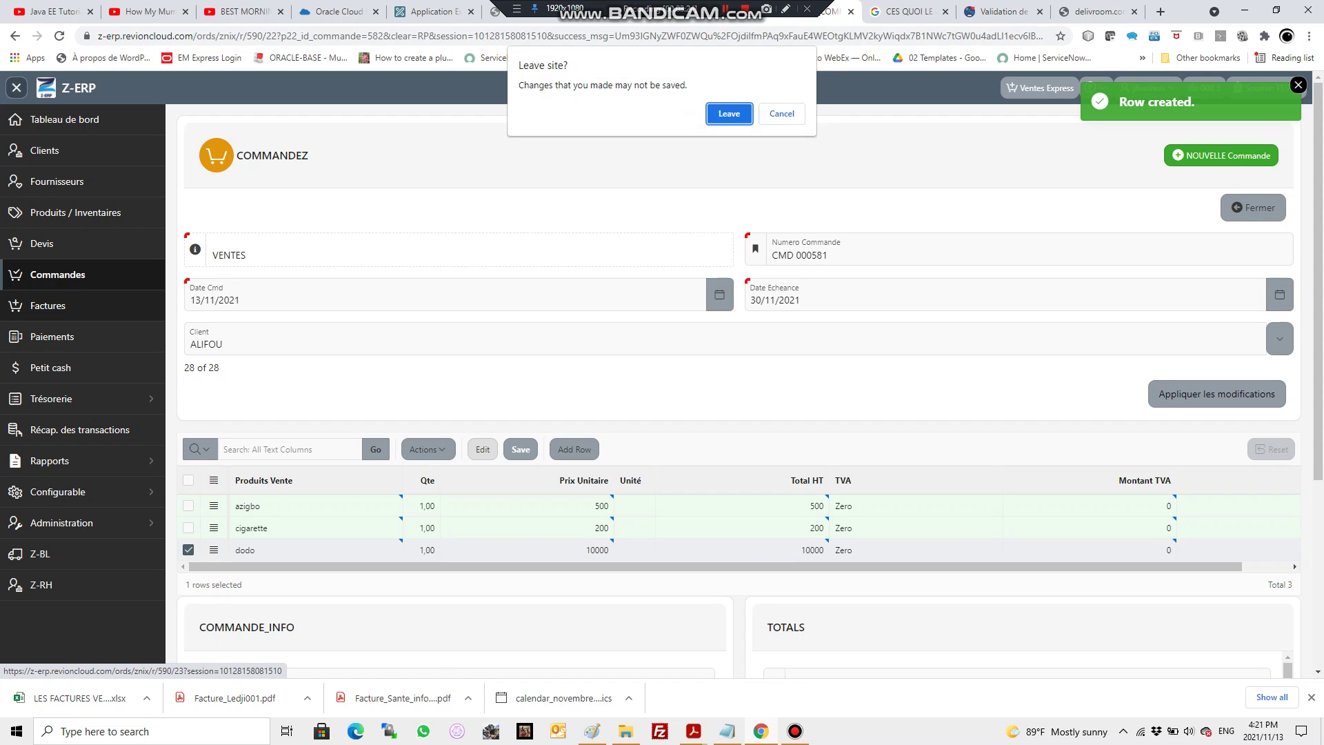
pyautogui.press('Return')
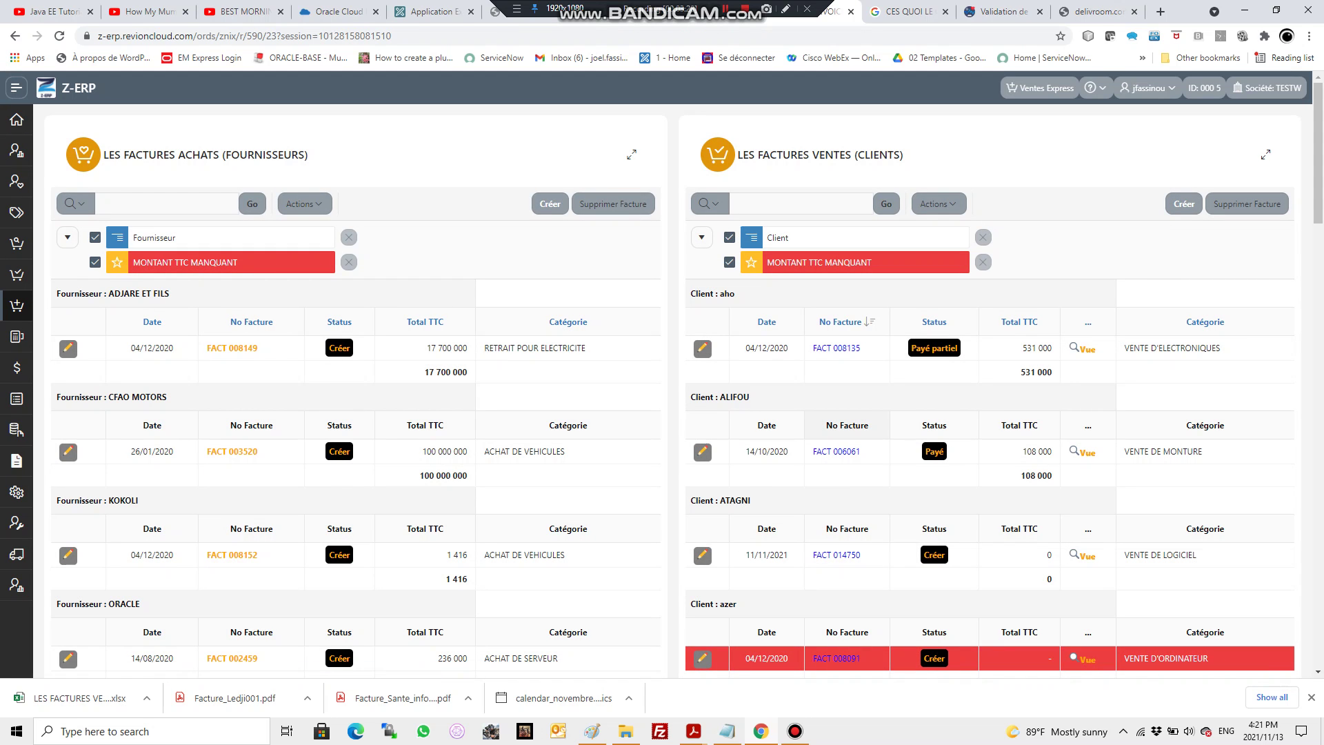
# Filter the client sales invoices by the text ECLIPSE and open the STE ECLIPSE invoice for editing.
pyautogui.scroll(-1, 685, 377)
pyautogui.scroll(1, 873, 429)
pyautogui.click(793, 204)
pyautogui.write('E')
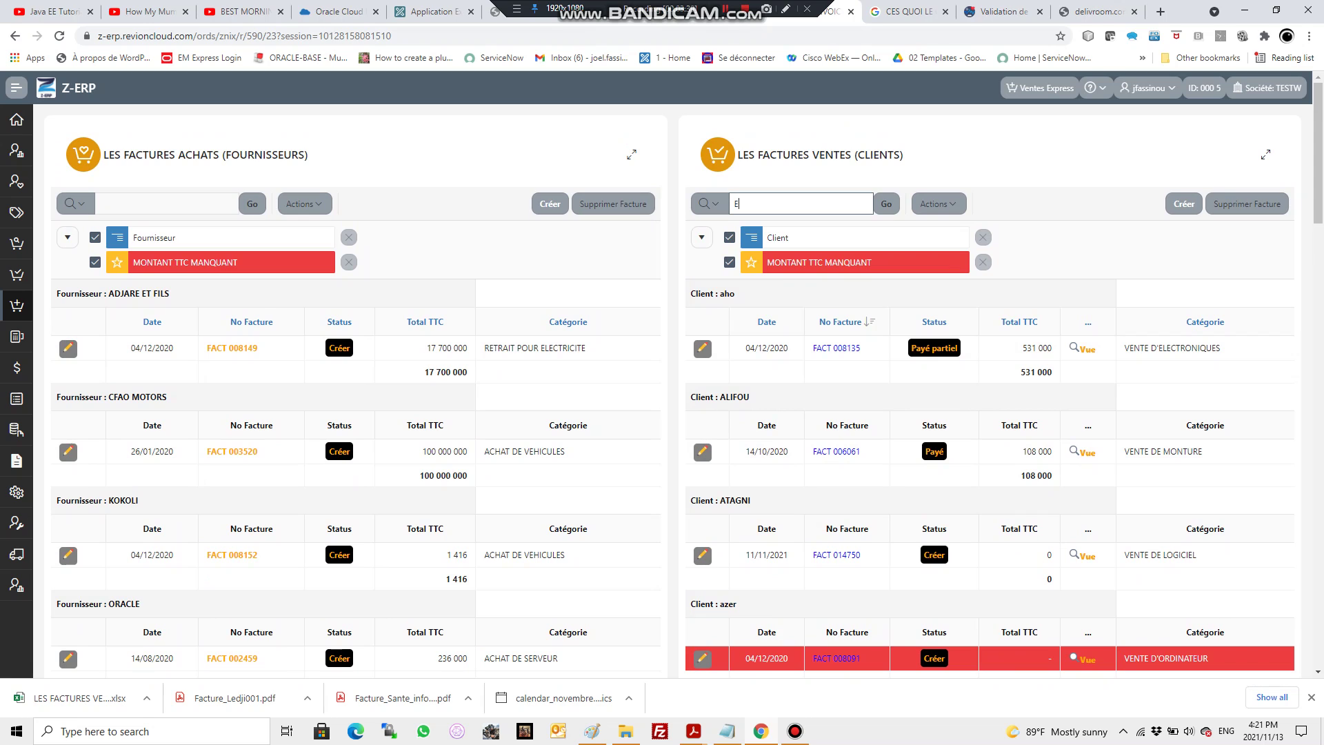
pyautogui.write('CLIPSE')
pyautogui.press('Return')
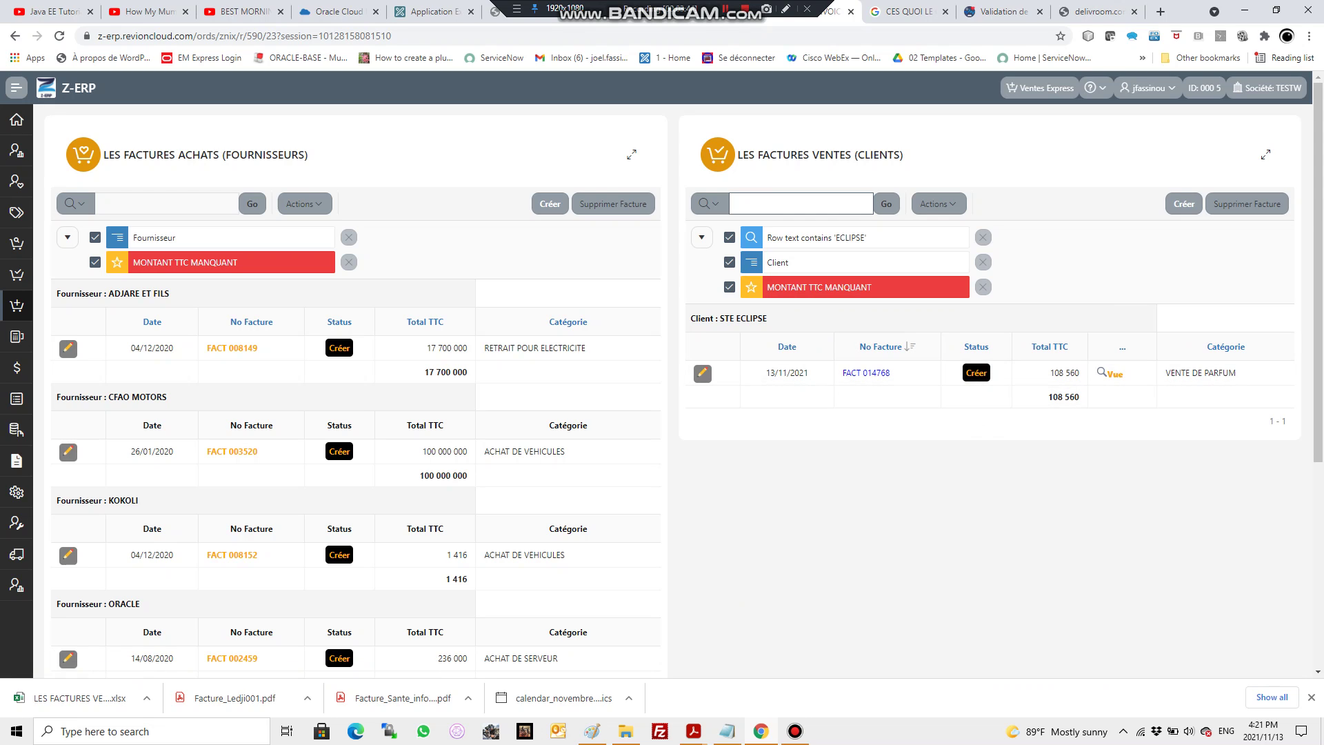
pyautogui.click(703, 374)
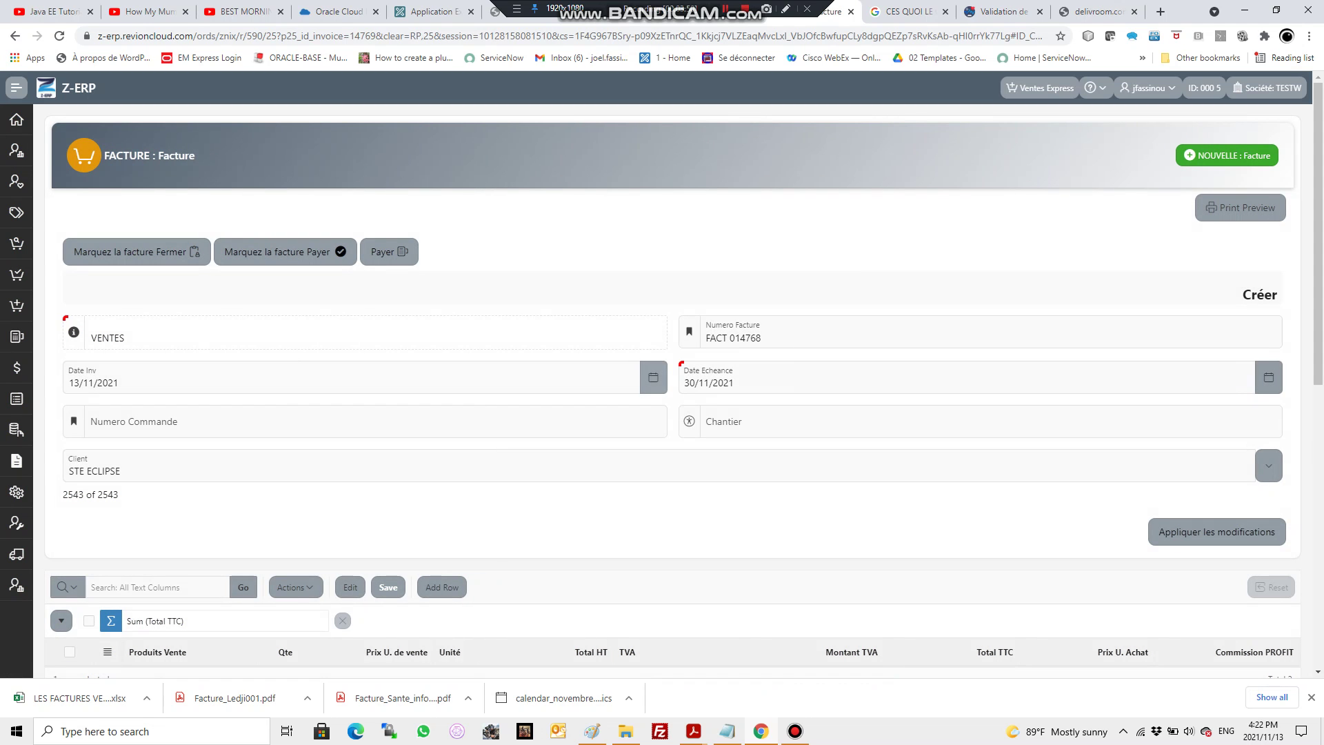
# Start a payment for the STE ECLIPSE invoice and set its department to WIRELESS.
pyautogui.scroll(-2, 662, 386)
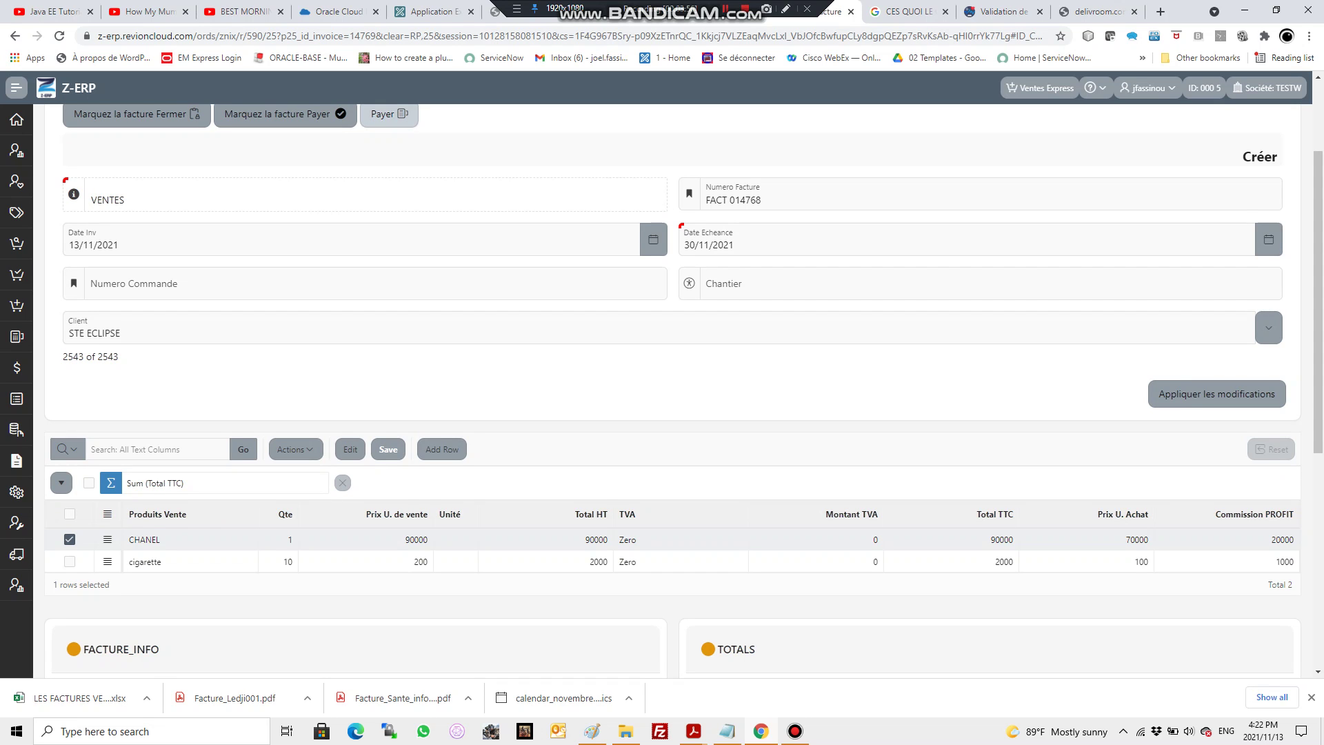
pyautogui.scroll(2, 662, 386)
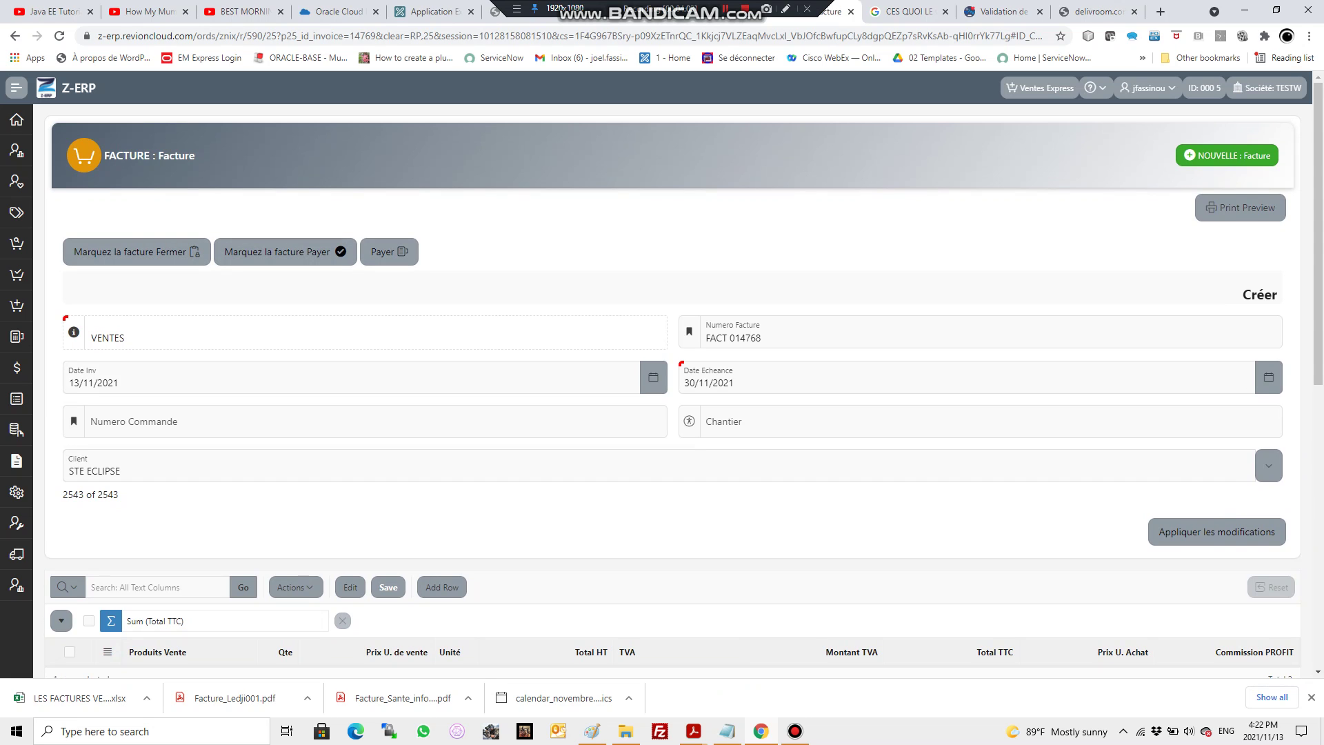
pyautogui.click(389, 252)
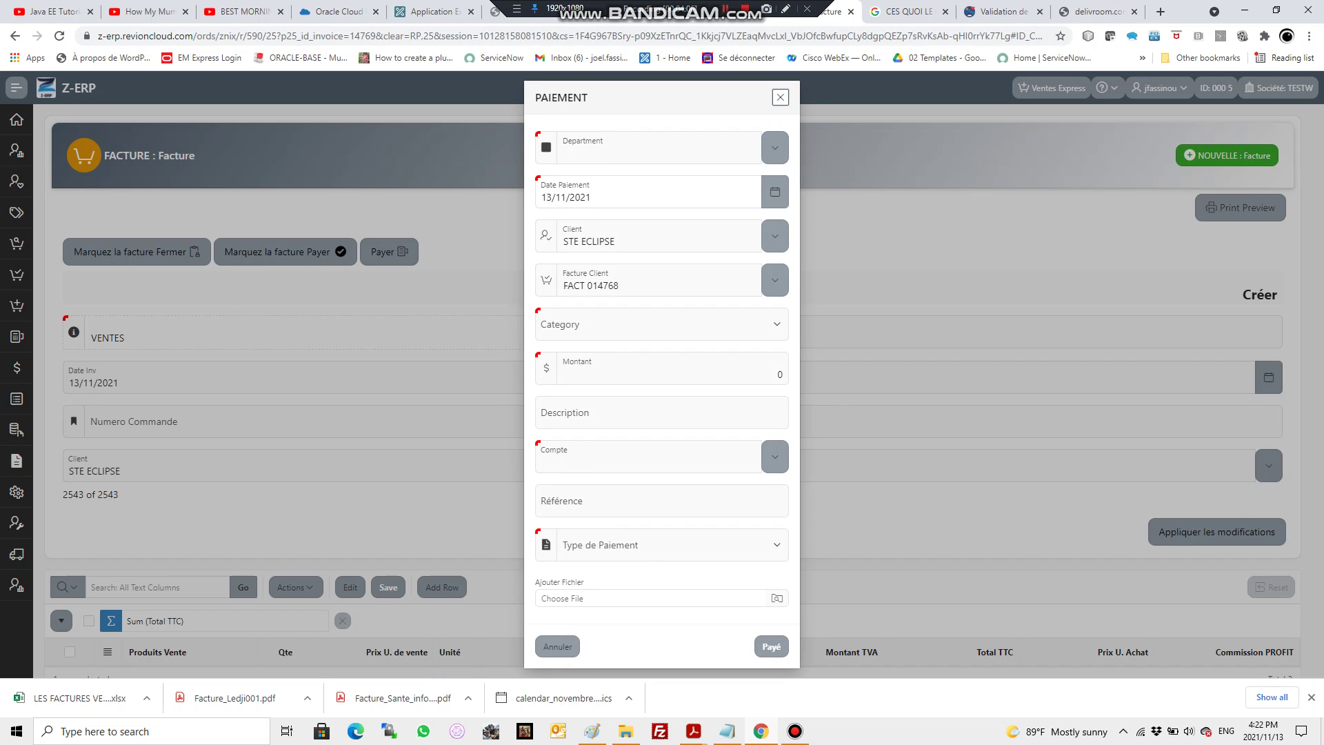
pyautogui.click(774, 148)
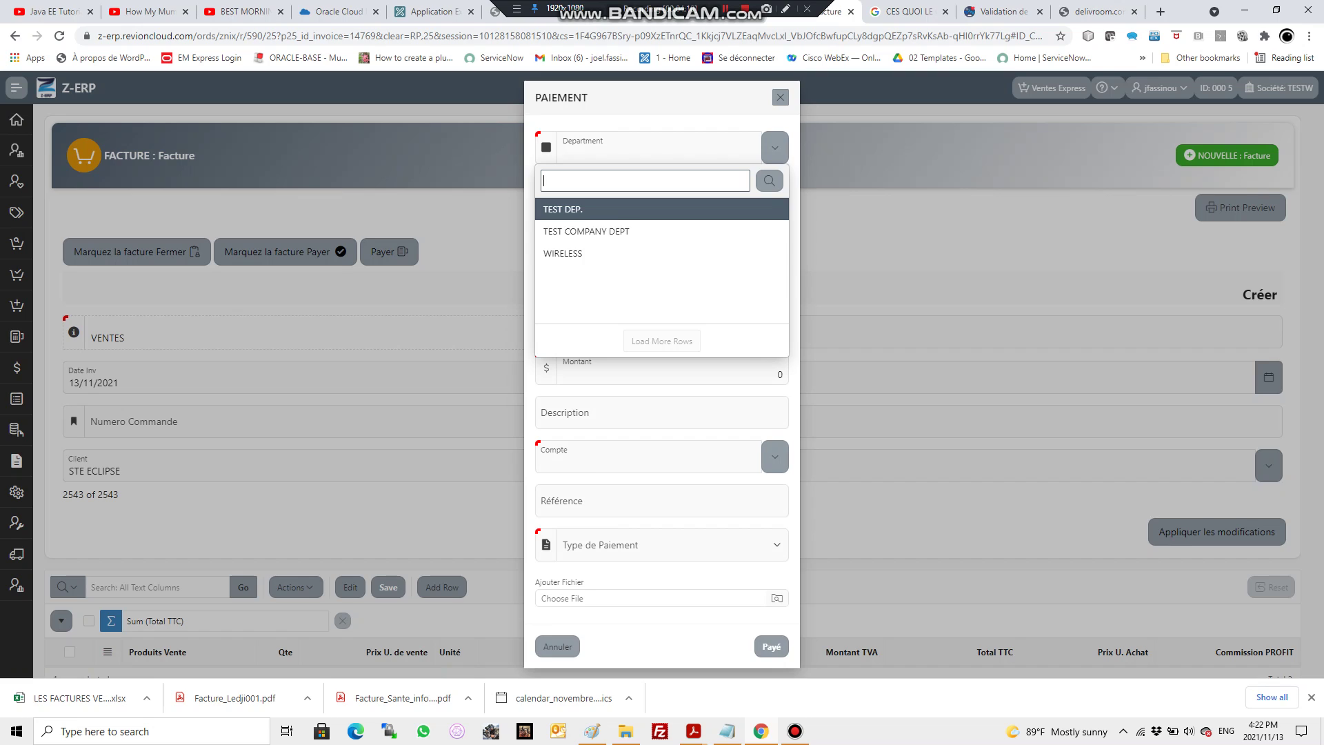
pyautogui.press('Down')
pyautogui.press('Down')
pyautogui.press('Return')
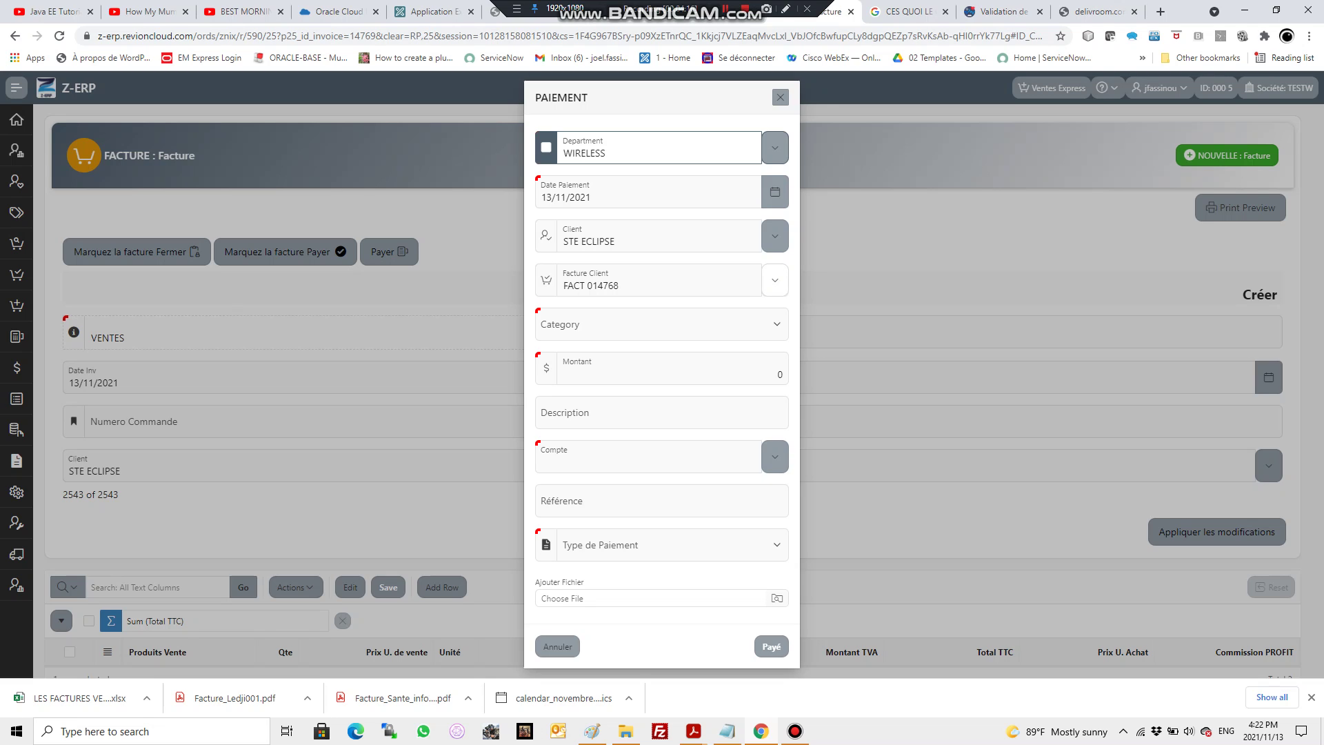
# Select the listed client invoice for the payment and set the category to VENTE DE PARFUM.
pyautogui.click(775, 280)
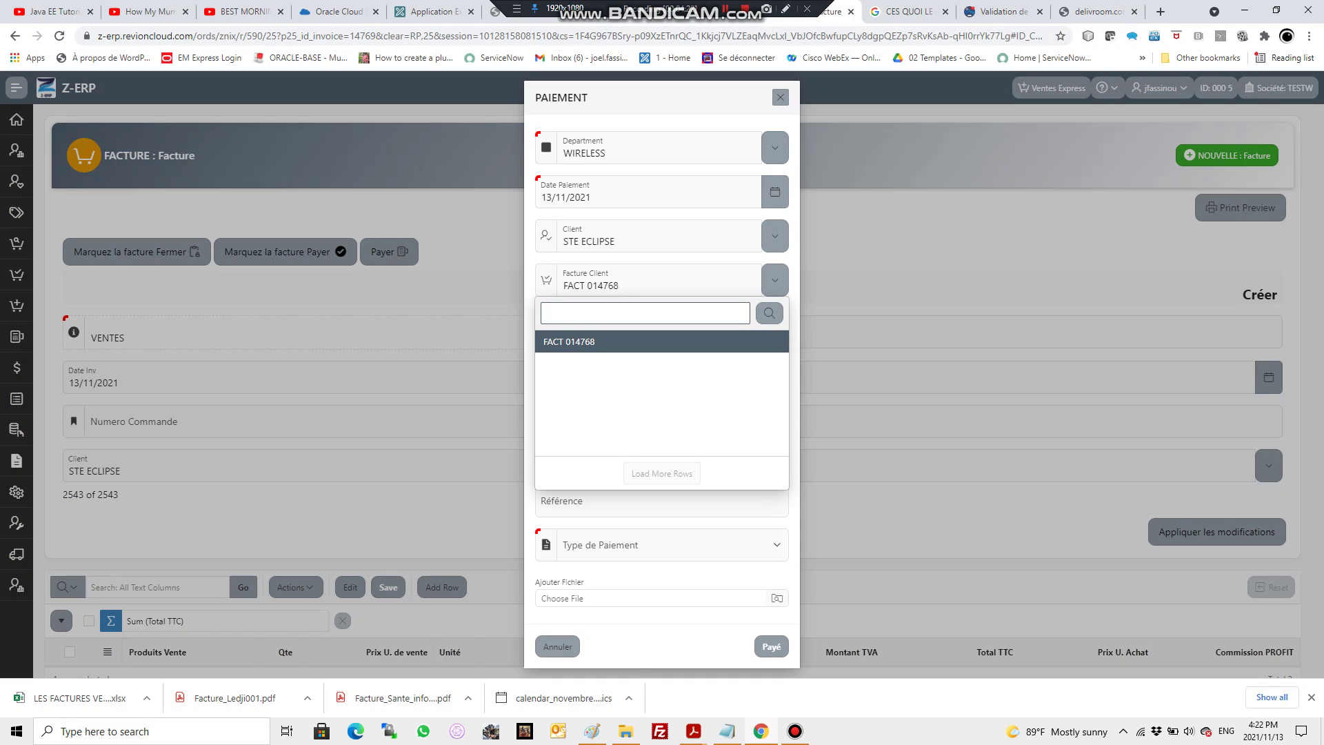
pyautogui.click(570, 342)
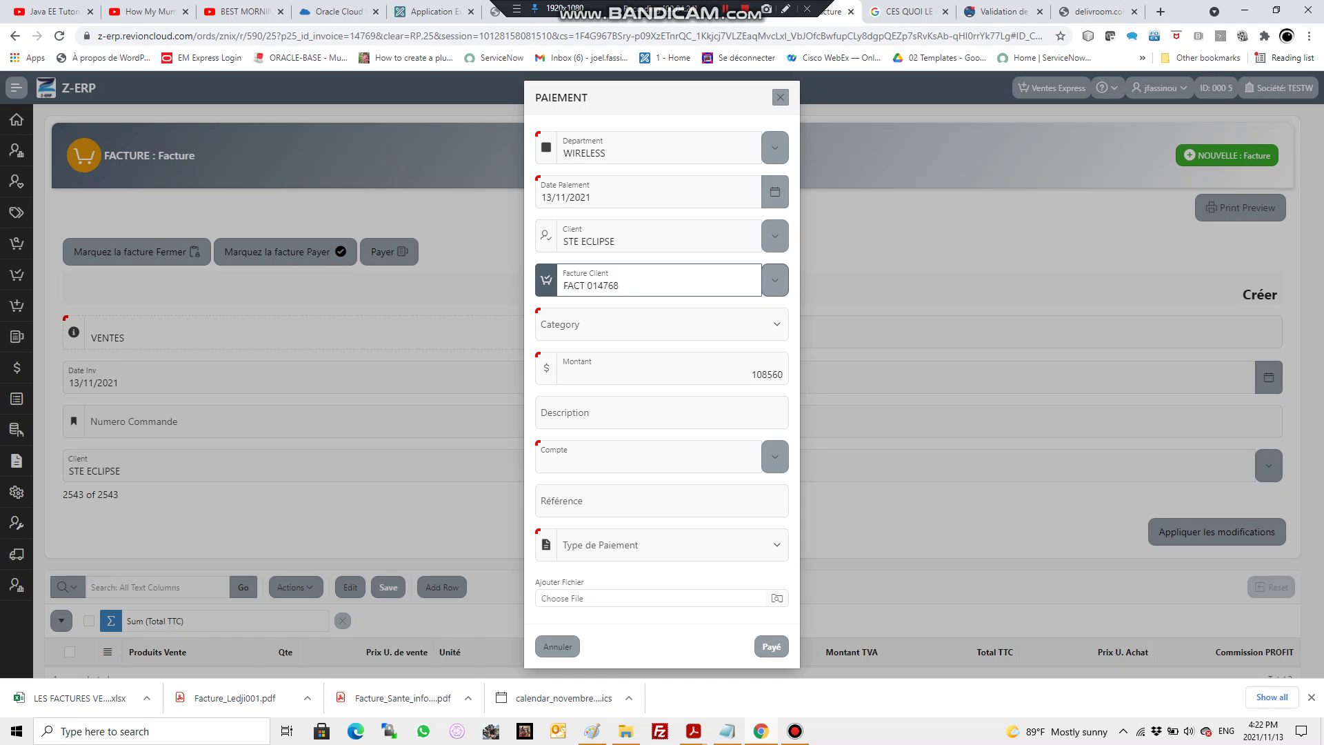
pyautogui.moveTo(757, 374); pyautogui.dragTo(784, 375)
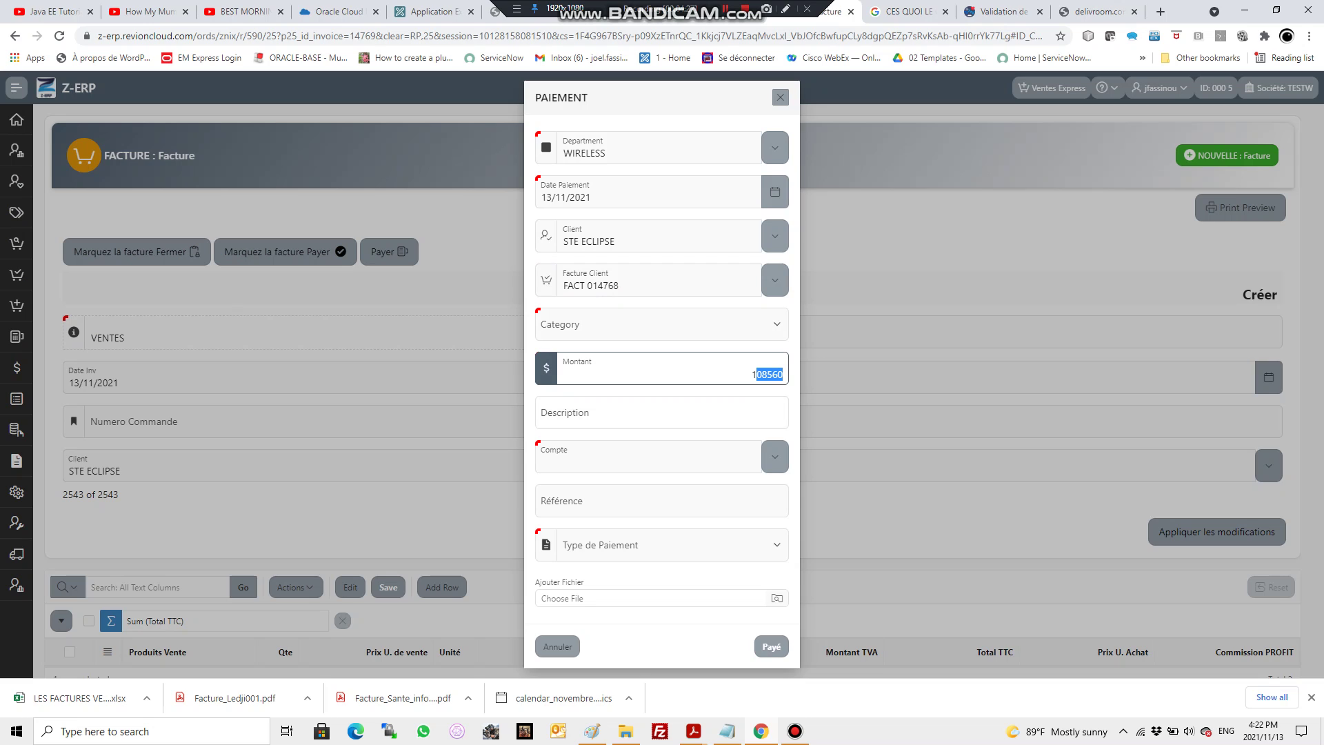
pyautogui.click(757, 374)
pyautogui.click(662, 324)
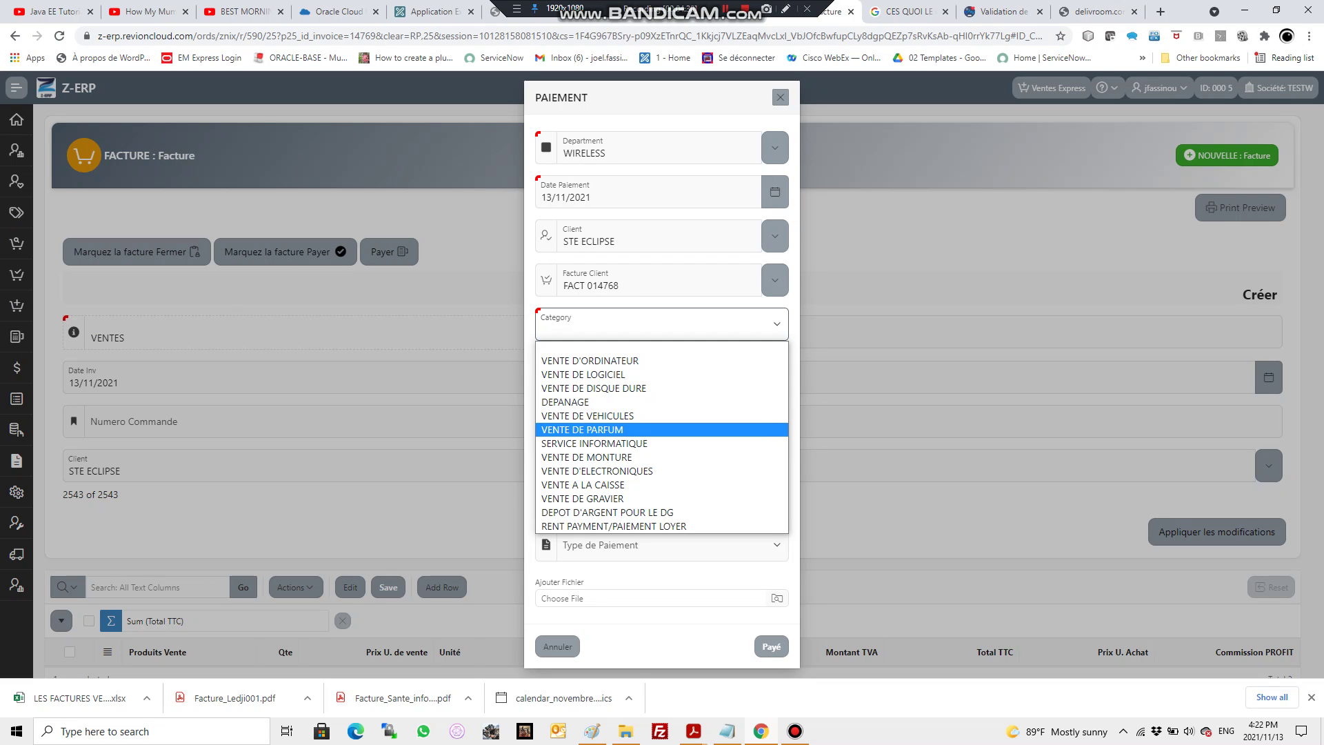
pyautogui.click(582, 429)
# Enter the payment description "pAIEMENT DE FACTURE" and set its account to REVENU.
pyautogui.click(606, 416)
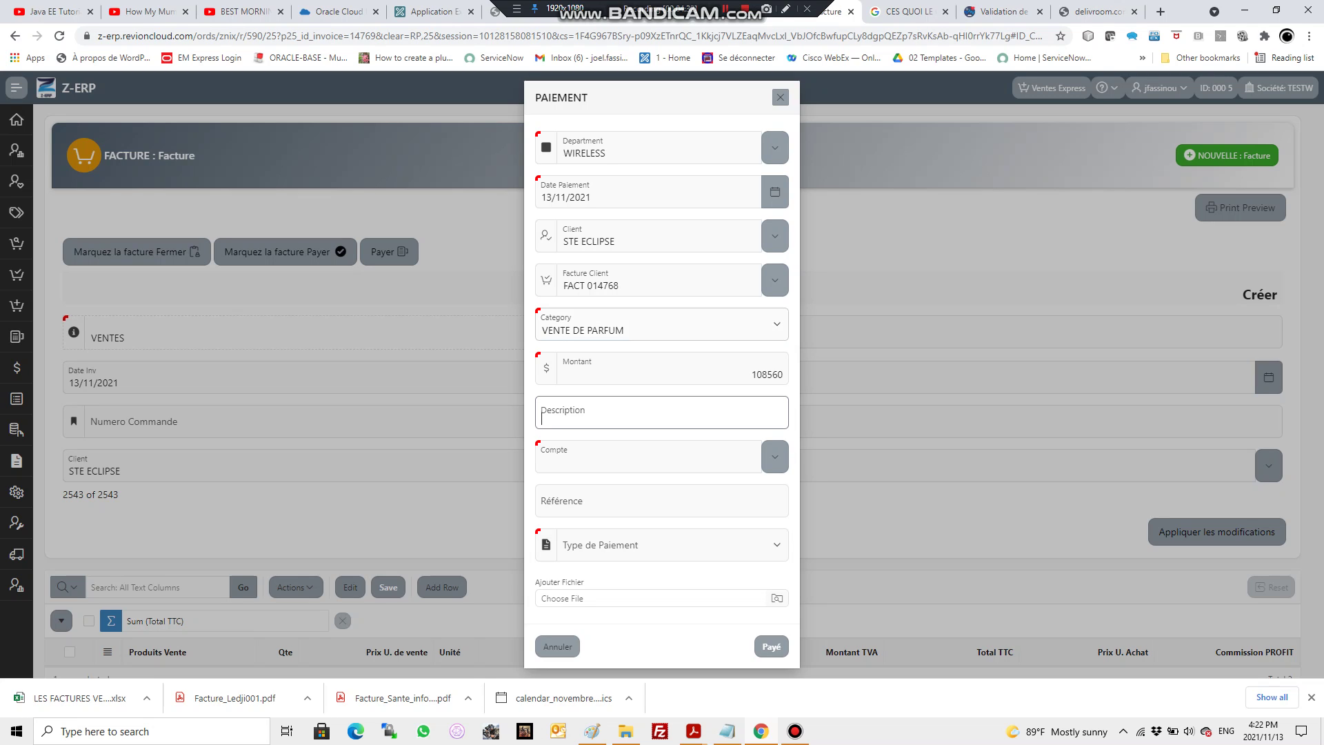
pyautogui.write('pAIEMEN')
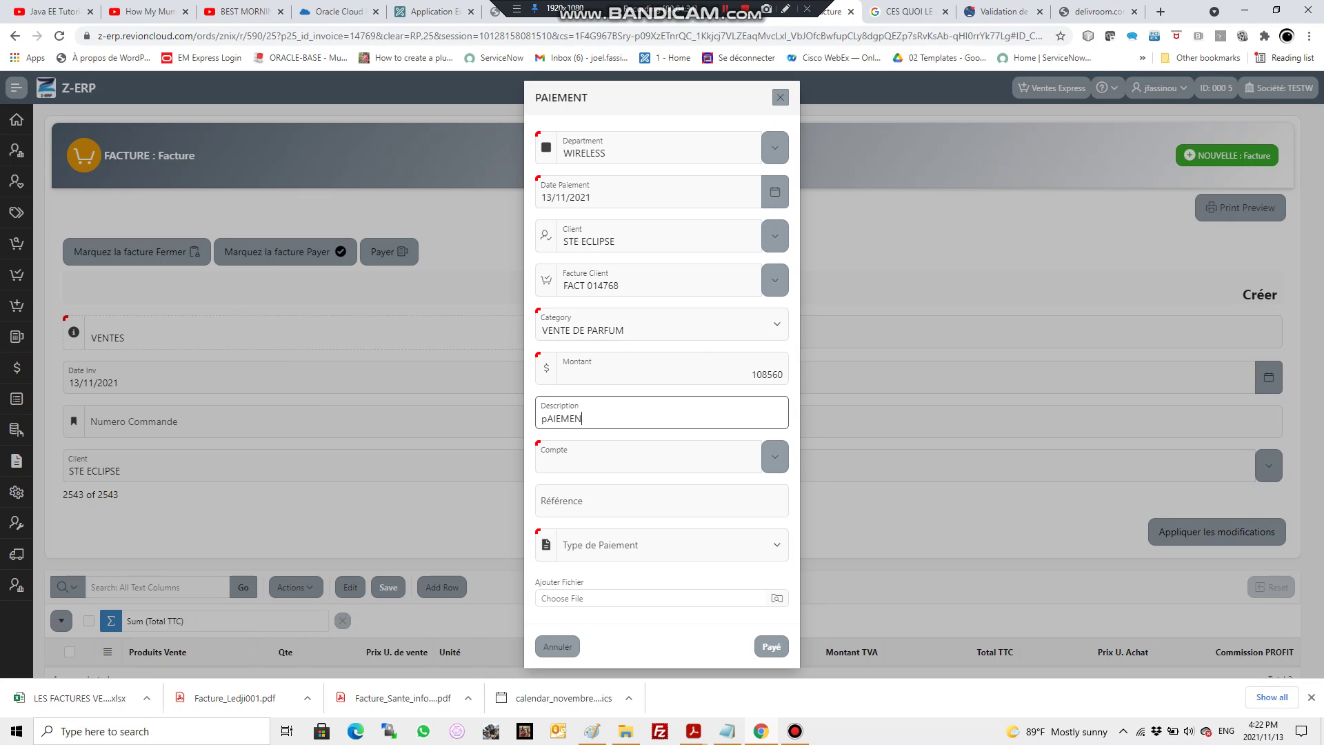
pyautogui.write('T DE FACTURE')
pyautogui.click(775, 457)
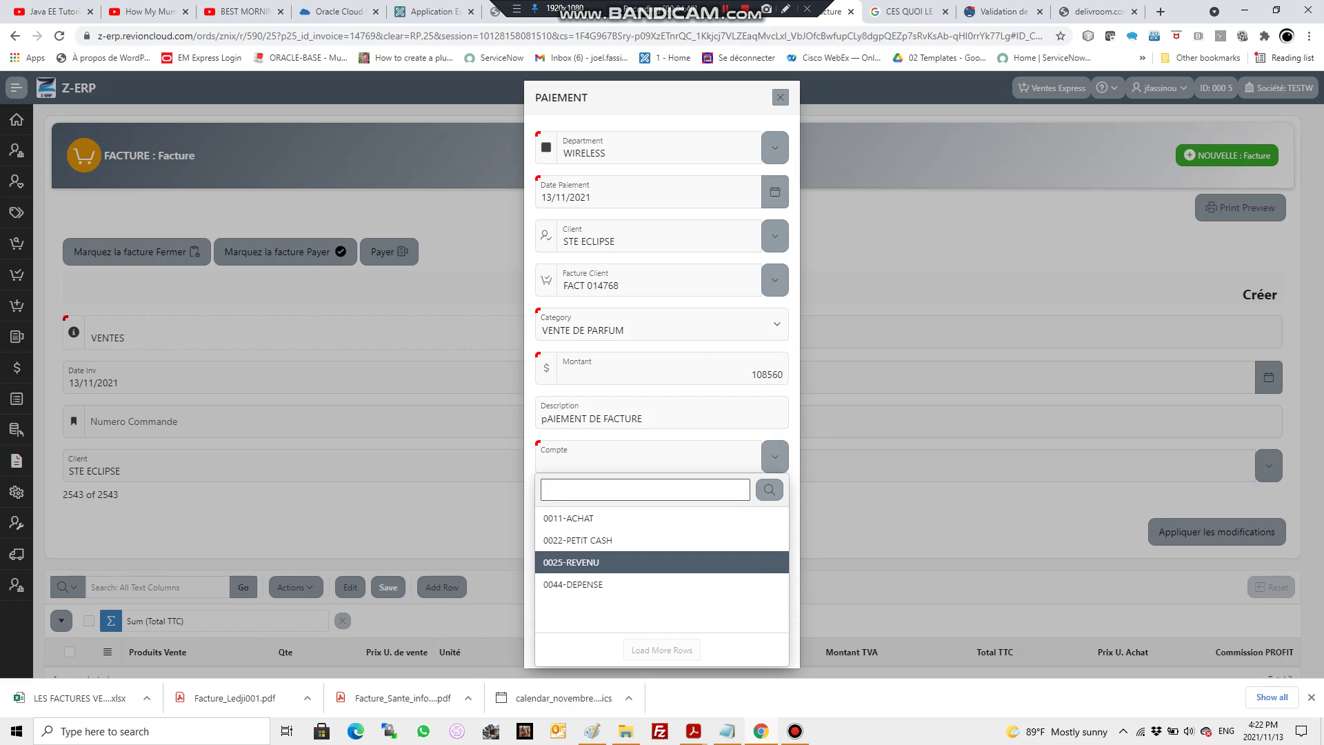
pyautogui.press('Up')
pyautogui.press('Up')
pyautogui.press('Down')
pyautogui.press('Down')
pyautogui.press('Return')
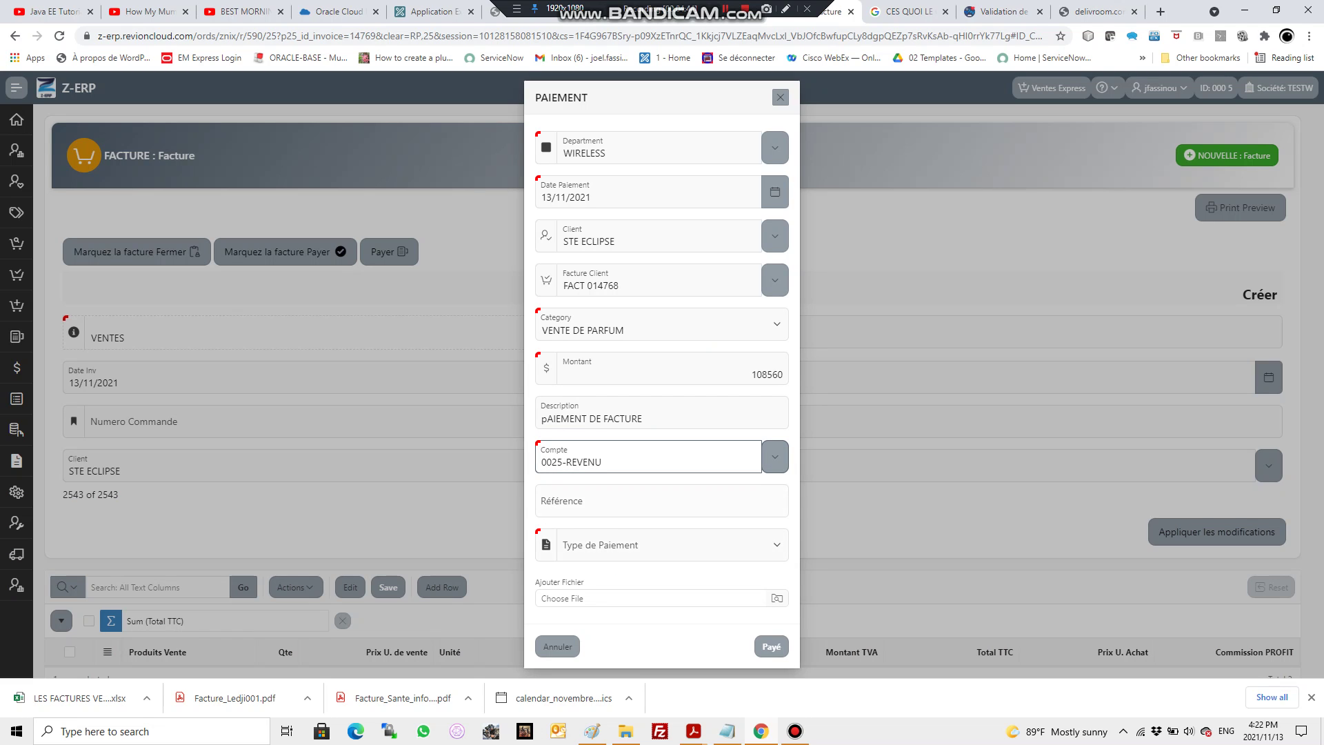
# Set the payment type to CASH and submit the invoice payment.
pyautogui.press('Tab')
pyautogui.press('Tab')
pyautogui.hotkey('alt', 'Down')
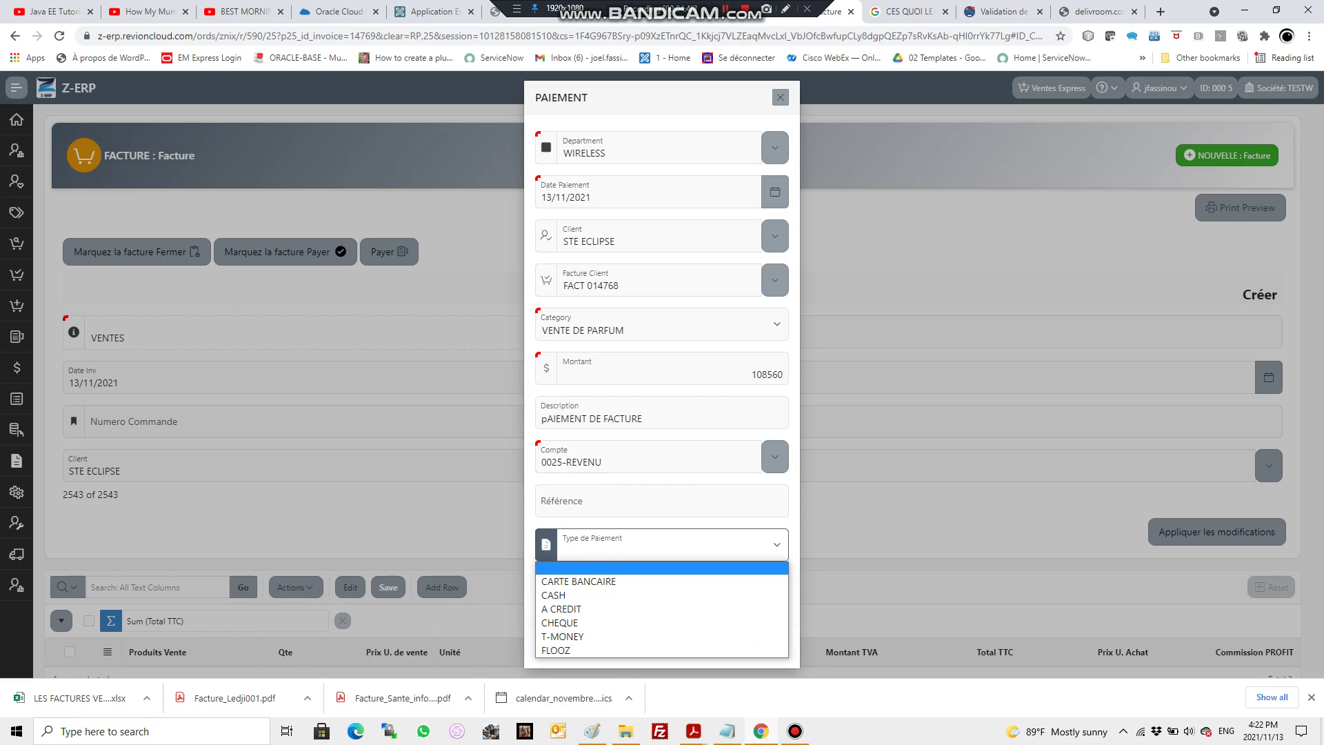
pyautogui.press('Down')
pyautogui.press('Down')
pyautogui.press('Down')
pyautogui.press('Up')
pyautogui.press('Return')
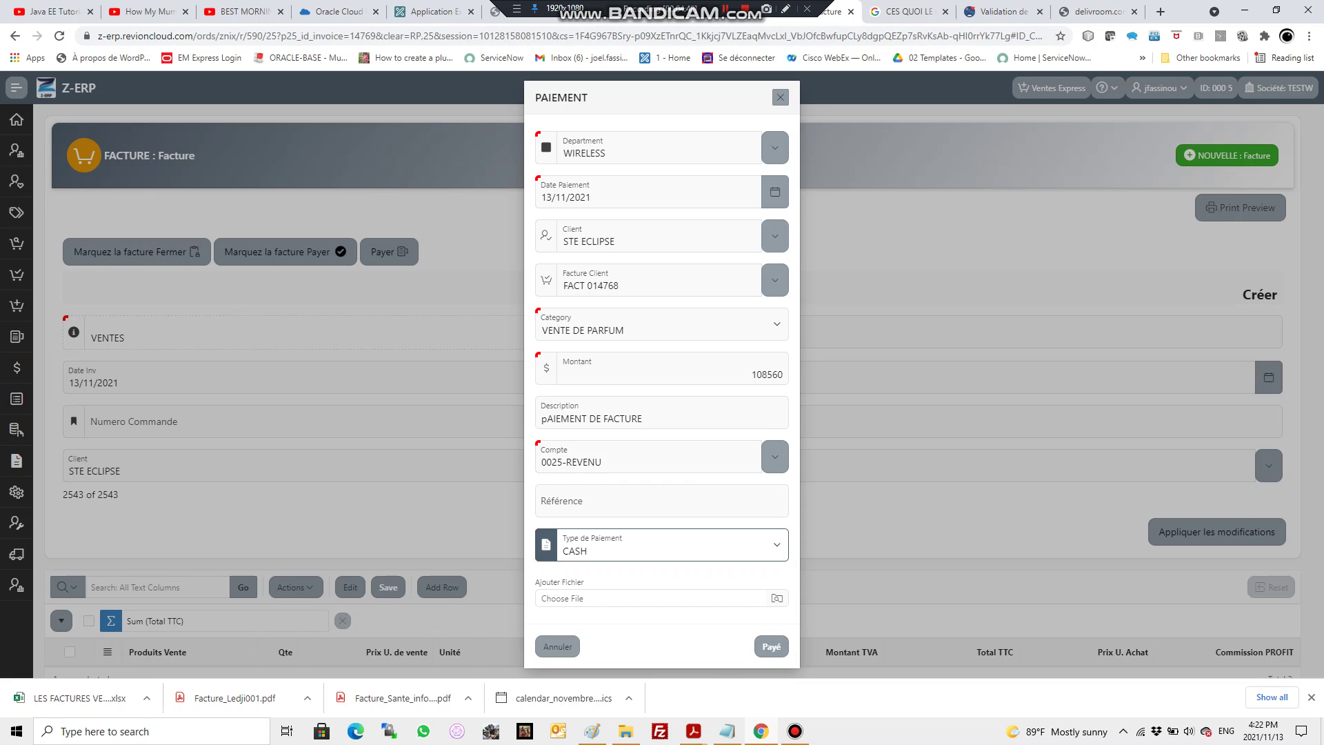
pyautogui.click(771, 646)
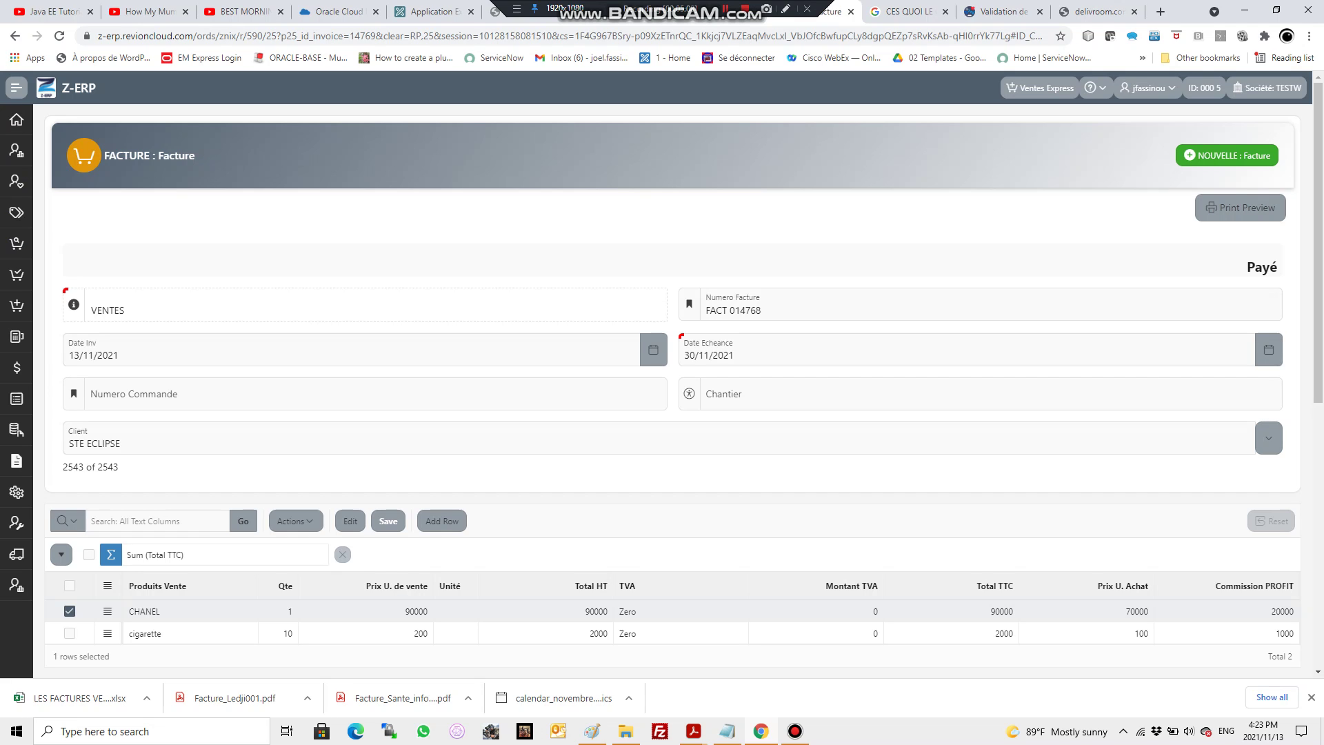
# Leave the invoice without saving pending changes, go to the Trésorerie journal and highlight the description of the "pAIEMENT DE FACTURE" entry.
pyautogui.scroll(-7, 662, 386)
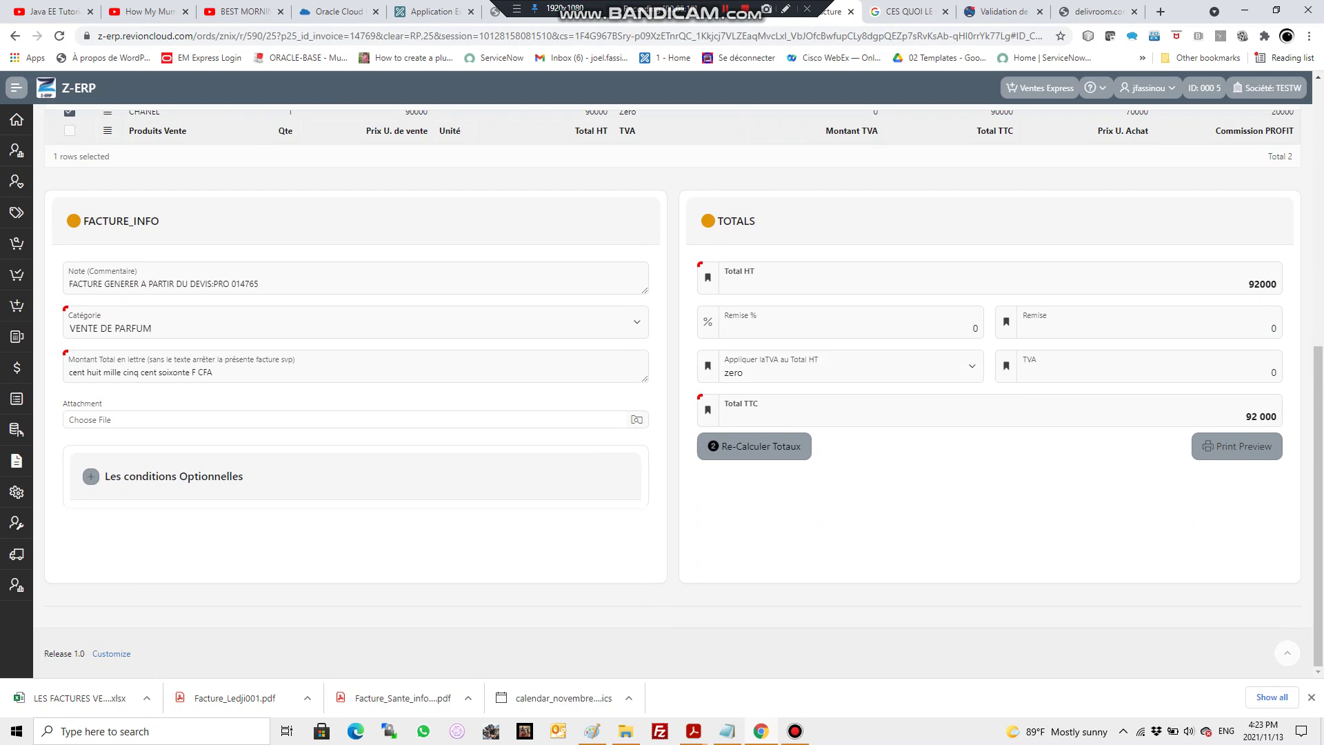
pyautogui.scroll(6, 662, 386)
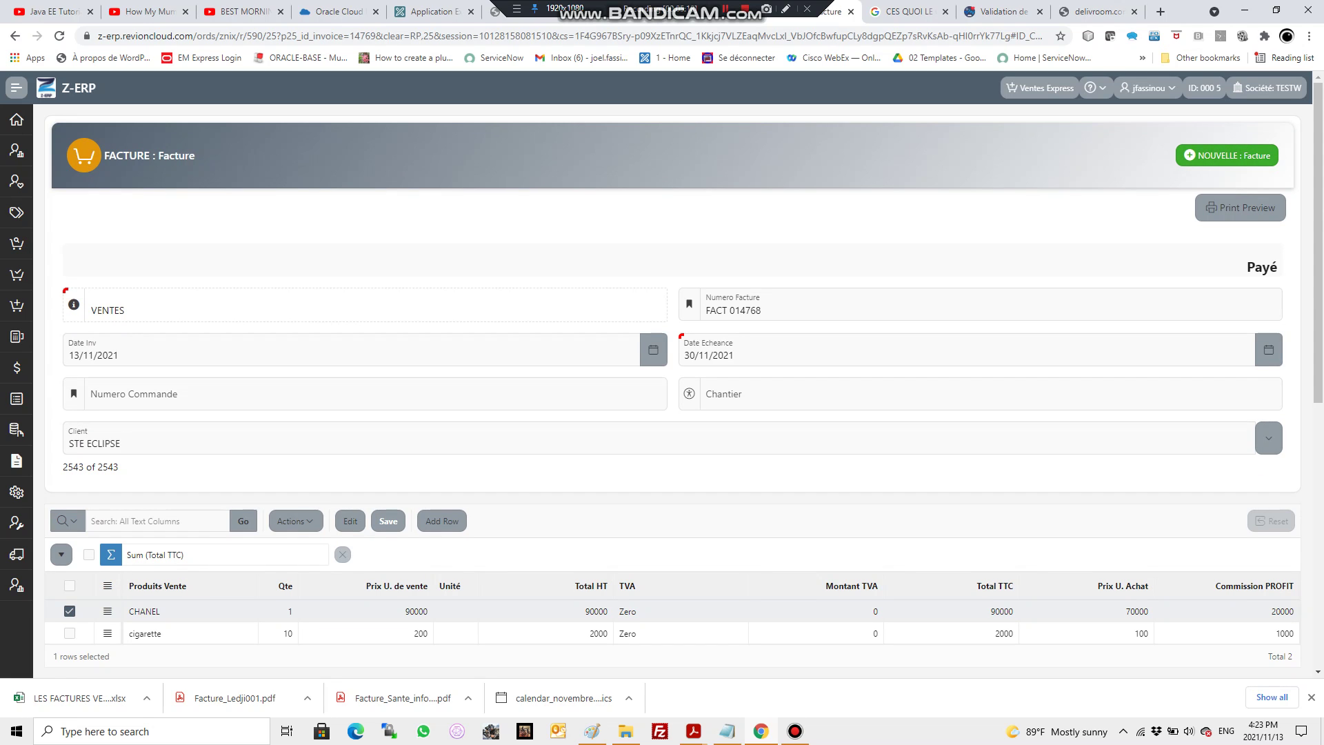
pyautogui.click(17, 88)
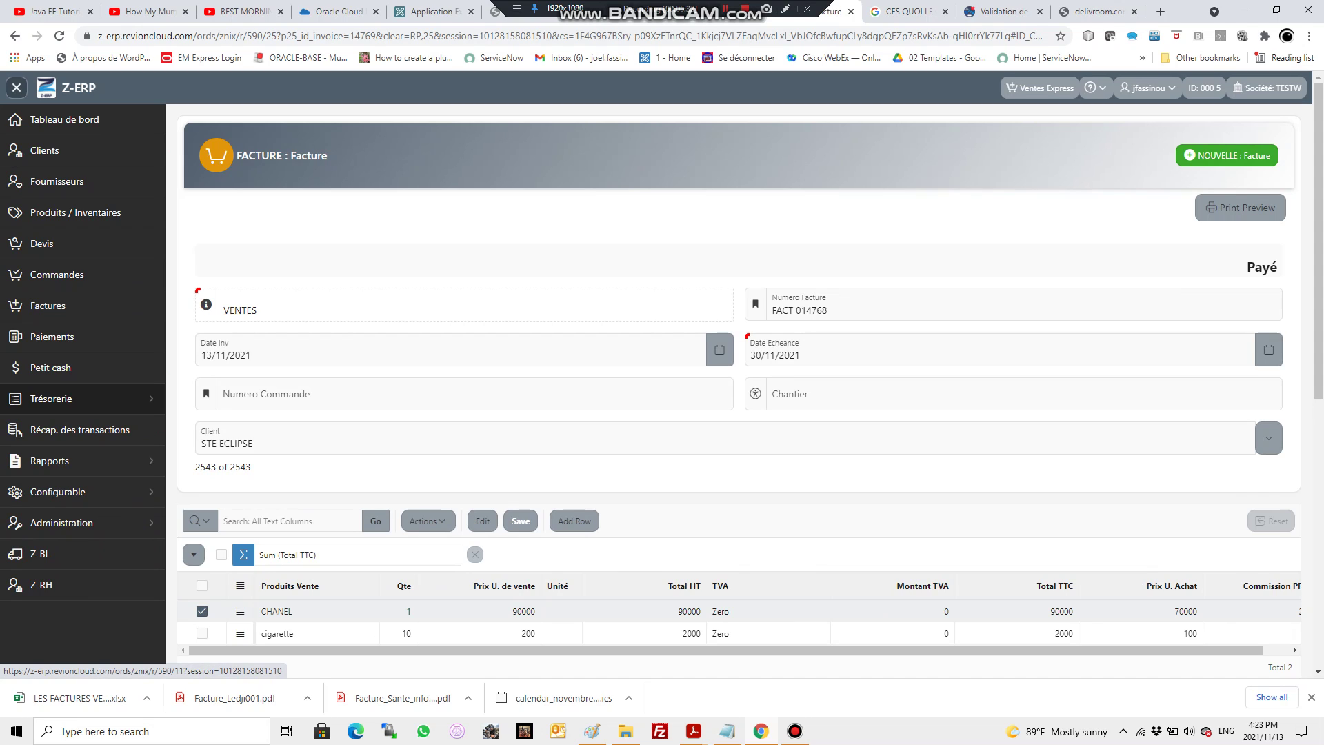
pyautogui.click(51, 399)
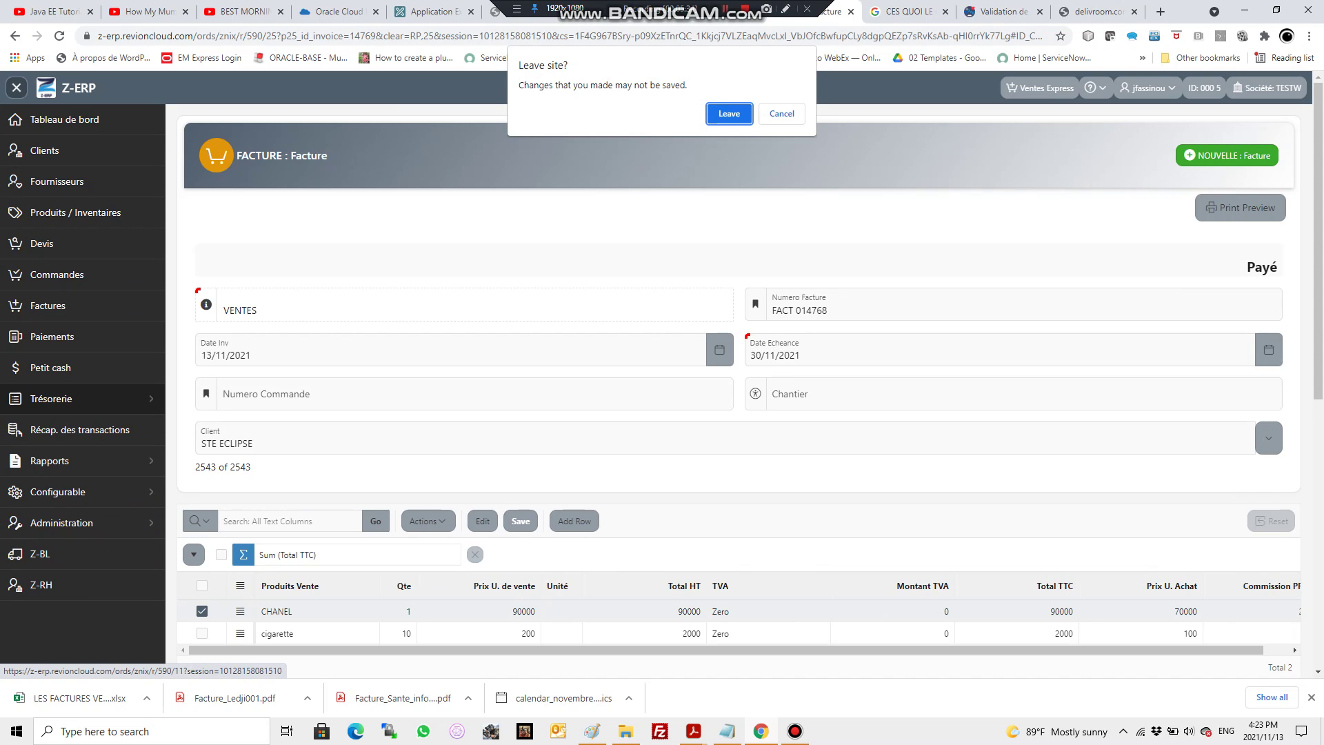
pyautogui.press('Return')
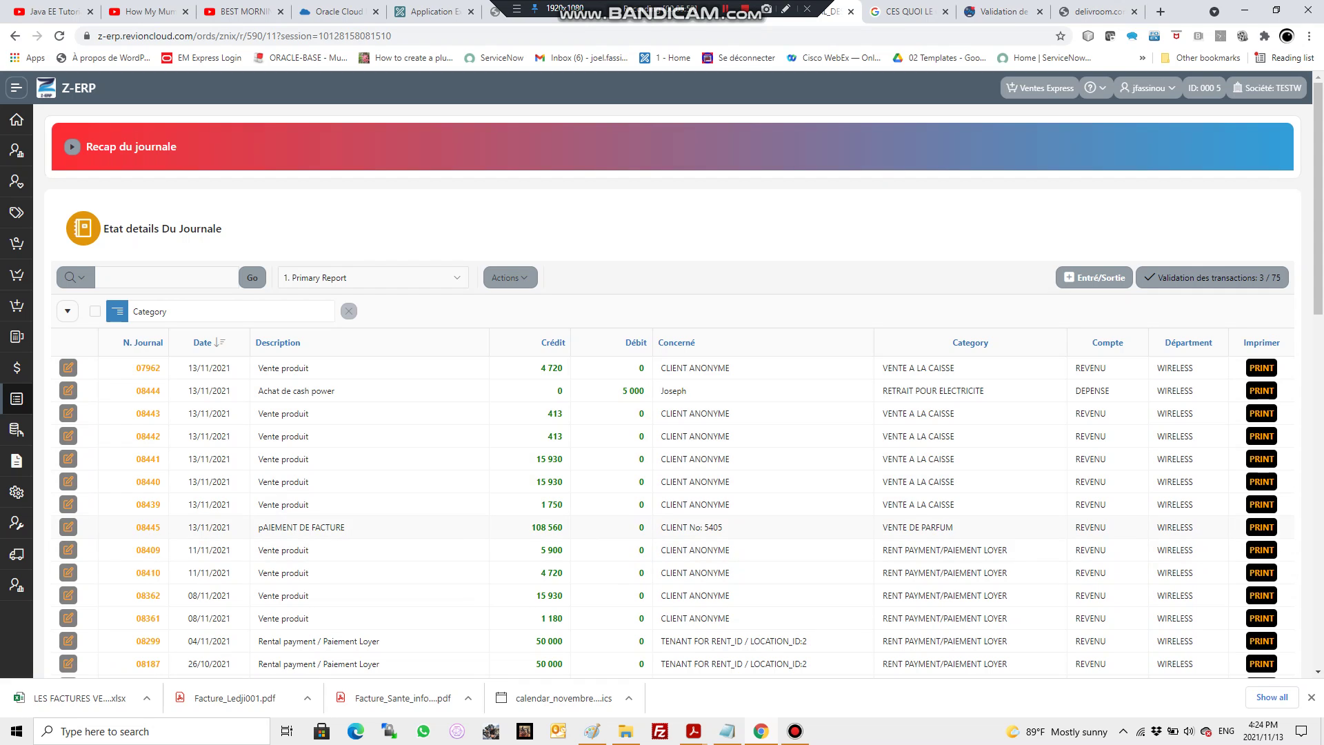
pyautogui.moveTo(346, 527); pyautogui.dragTo(259, 527)
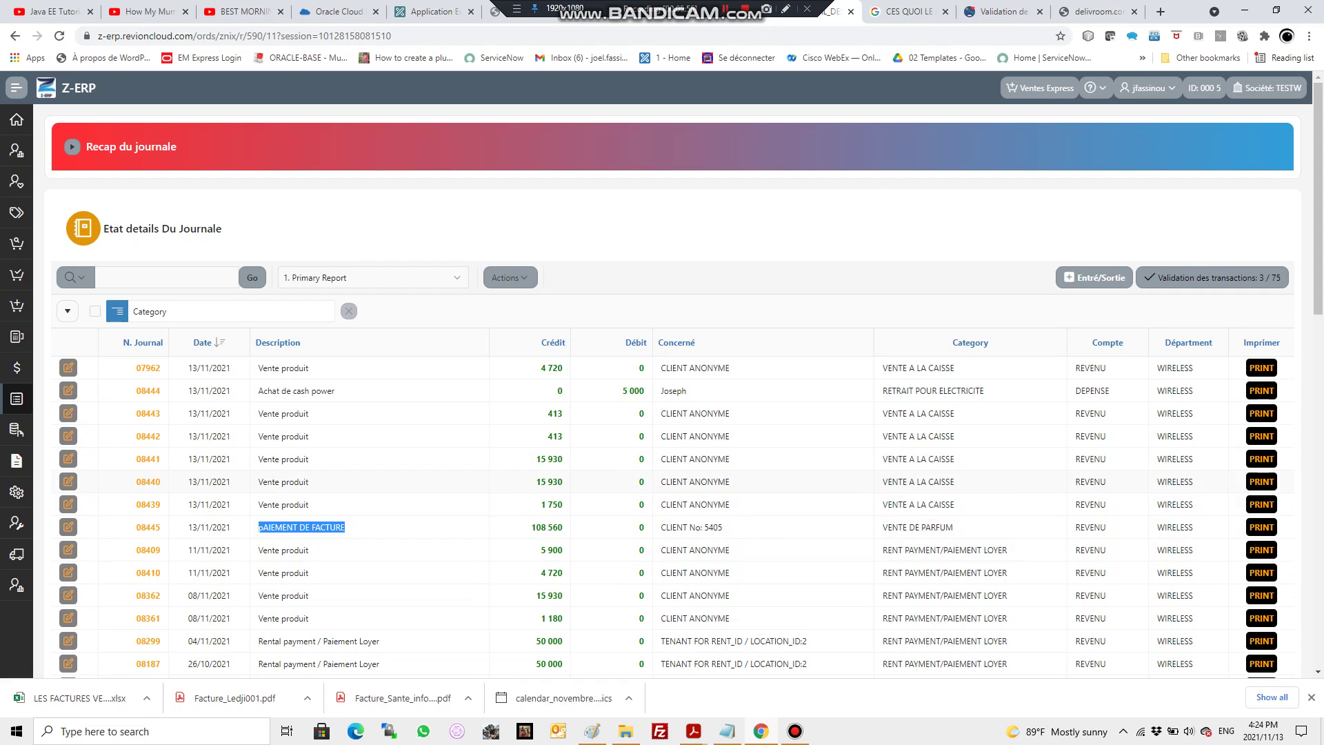